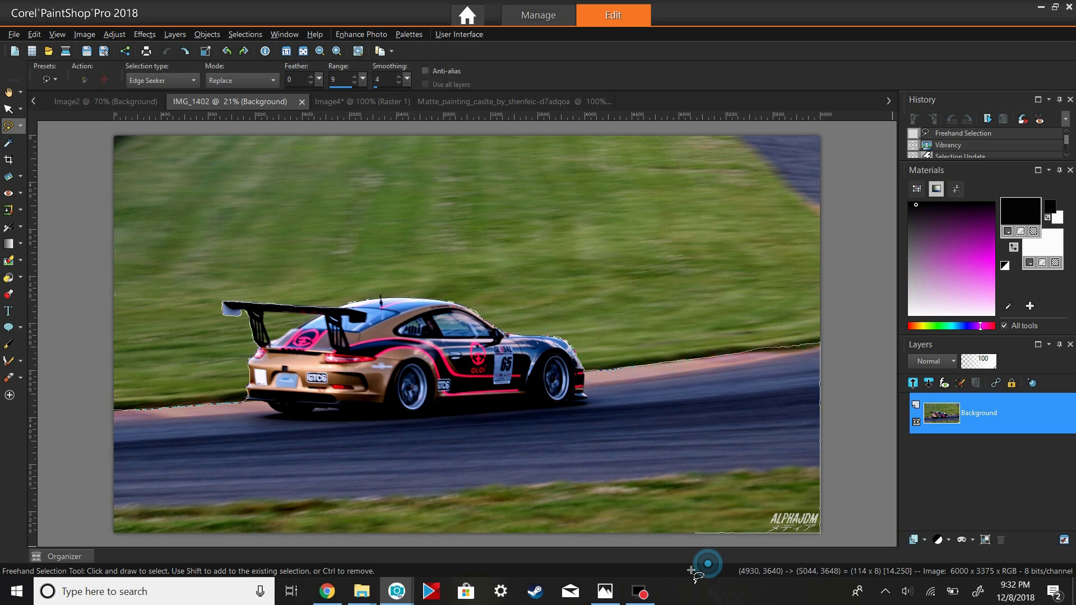
- Trace the car and road with Edge Seeker, promote them to a new layer, and hide Raster 1
{"action": "left_click", "coordinate": [624, 570]}
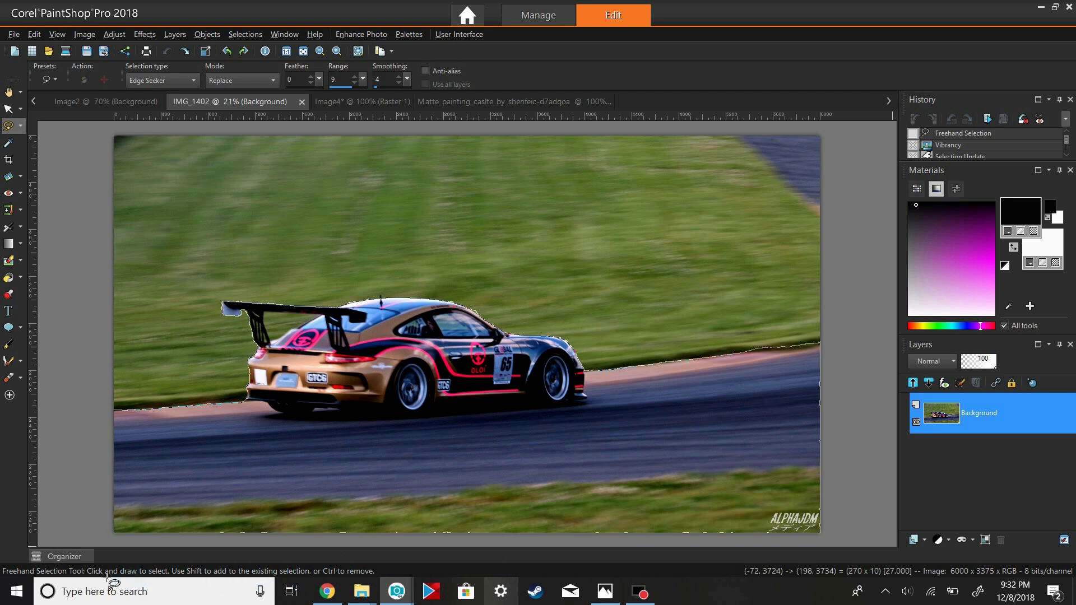
{"action": "right_click", "coordinate": [62, 420]}
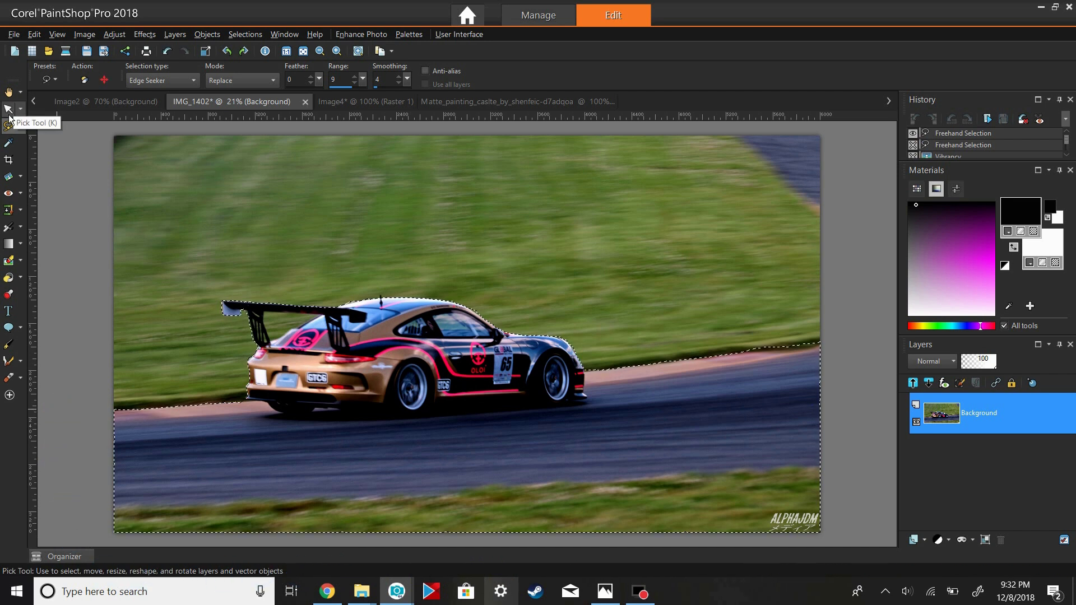
{"action": "left_click", "coordinate": [8, 108]}
{"action": "left_click", "coordinate": [922, 468]}
- Edge Seeker-select the grass gap under the rear wing and cut it out
{"action": "left_click", "coordinate": [8, 126]}
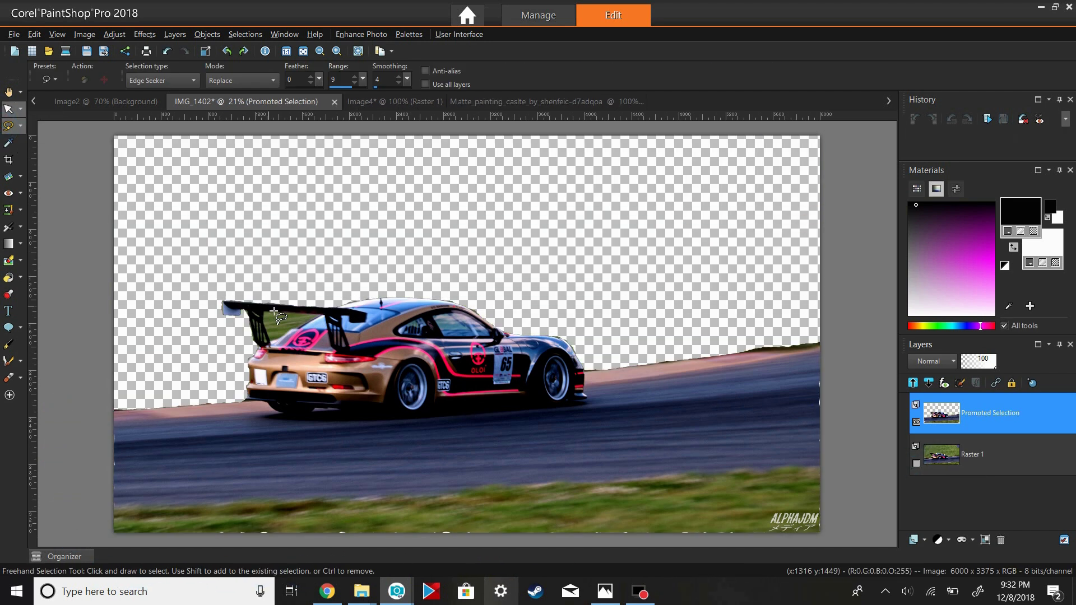
{"action": "scroll", "coordinate": [262, 284], "scroll_direction": "up", "scroll_amount": 2}
{"action": "scroll", "coordinate": [262, 285], "scroll_direction": "up", "scroll_amount": 2}
{"action": "scroll", "coordinate": [262, 285], "scroll_direction": "up", "scroll_amount": 1}
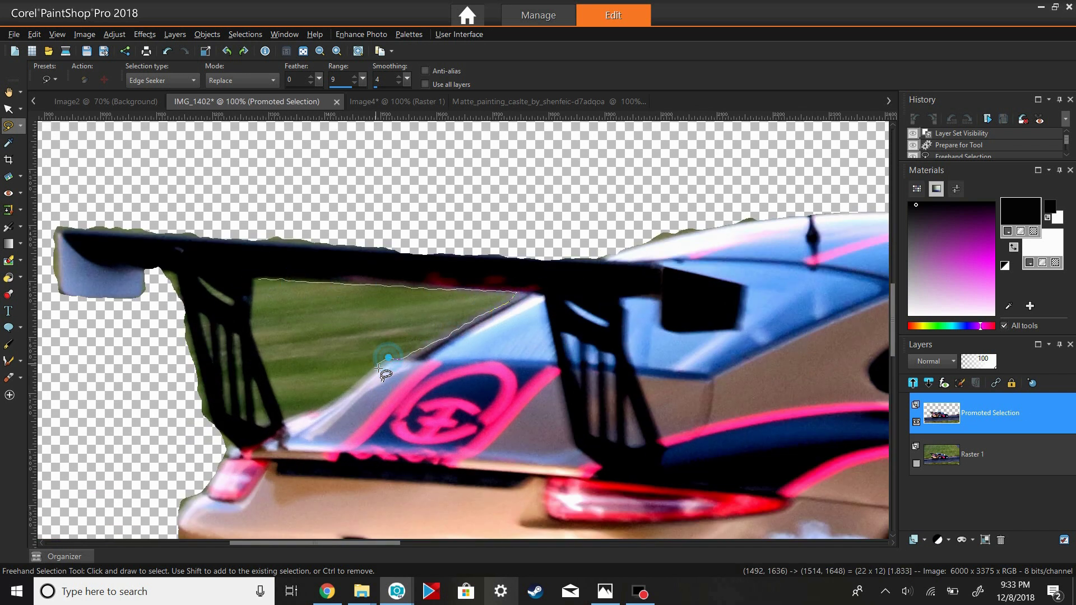
{"action": "double_click", "coordinate": [255, 297]}
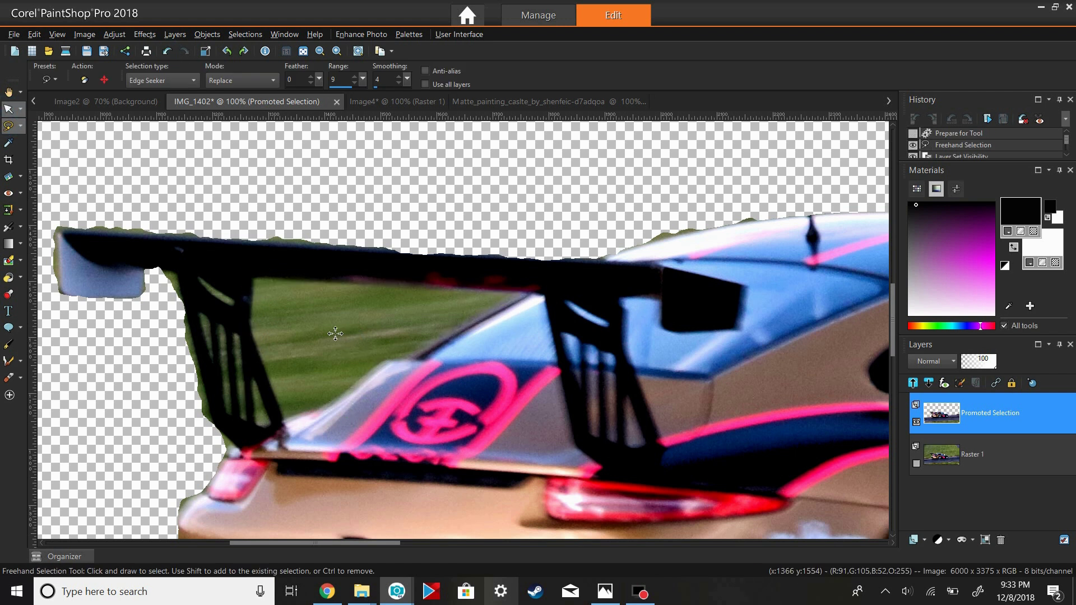
{"action": "left_click", "coordinate": [8, 108]}
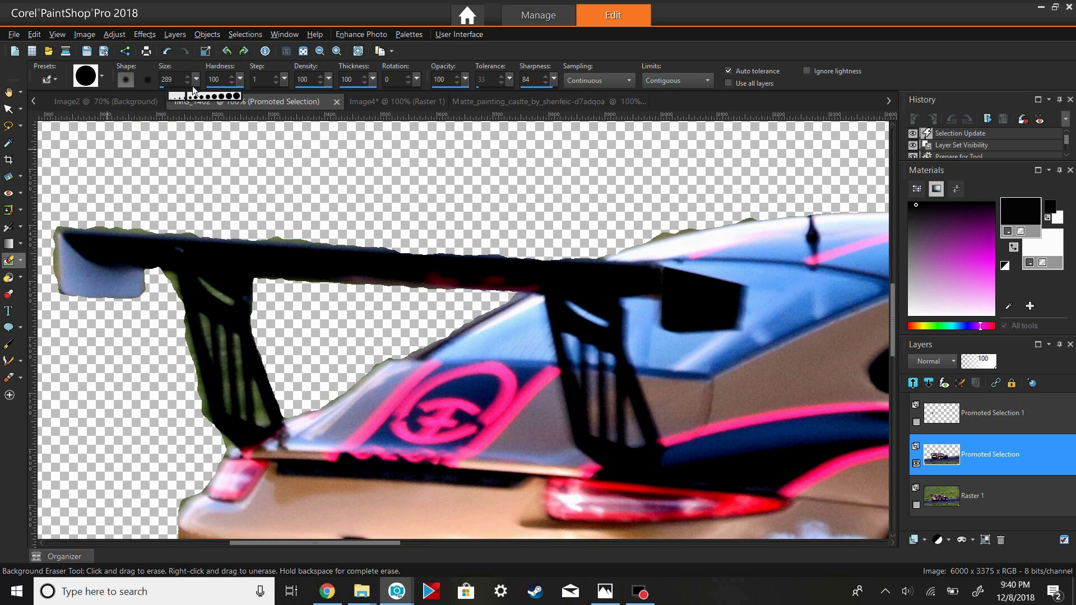
- Erase leftover grass along the left wing strut with a size-205 Background Eraser
{"action": "left_click_drag", "start_coordinate": [193, 86], "coordinate": [182, 96]}
{"action": "left_click_drag", "start_coordinate": [190, 285], "coordinate": [186, 303]}
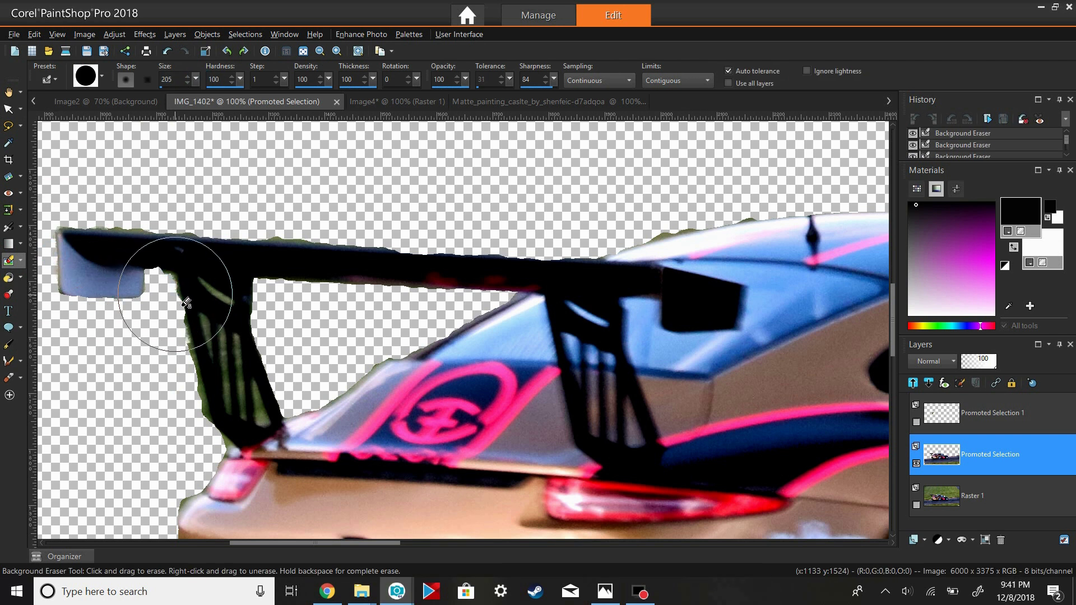
{"action": "key", "text": "s"}
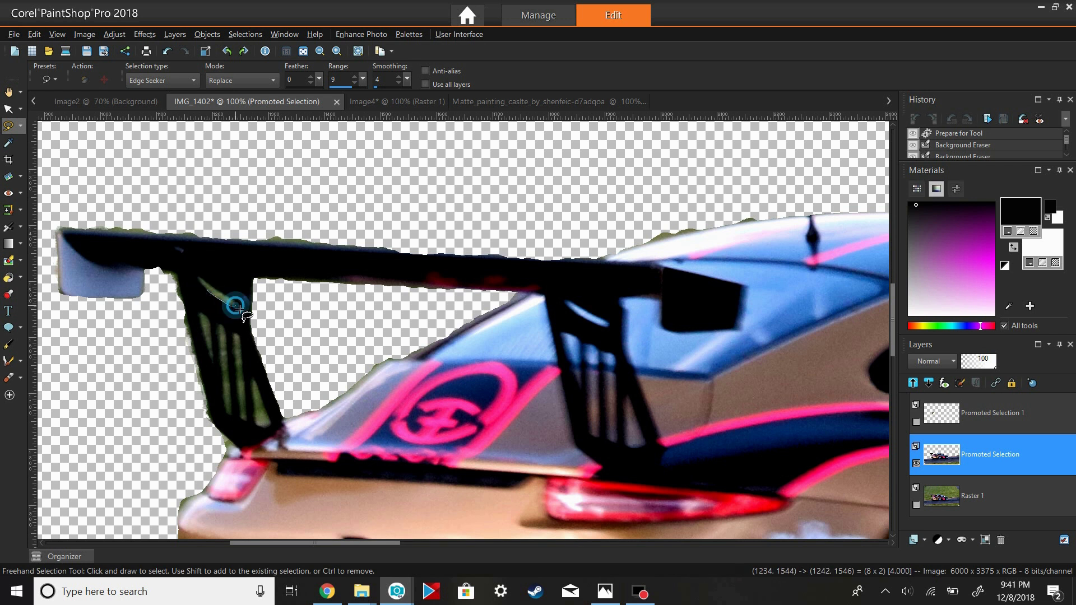
- Cut the first two left-strut openings out onto their own promoted layers
{"action": "double_click", "coordinate": [198, 276]}
{"action": "key", "text": "ctrl+shift+p"}
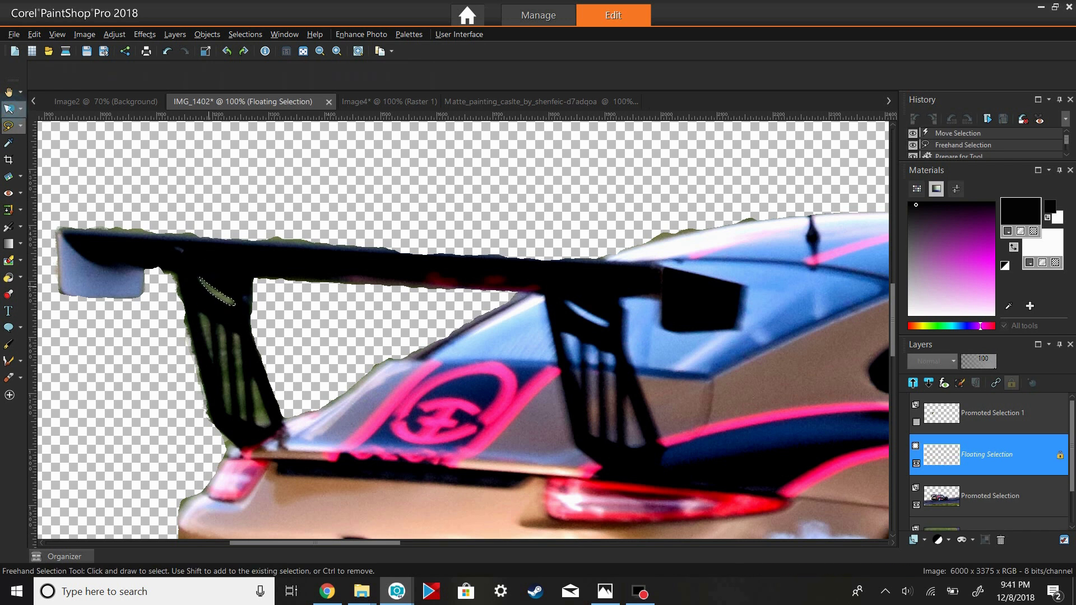
{"action": "key", "text": "k"}
{"action": "left_click", "coordinate": [989, 496]}
{"action": "left_click", "coordinate": [8, 126]}
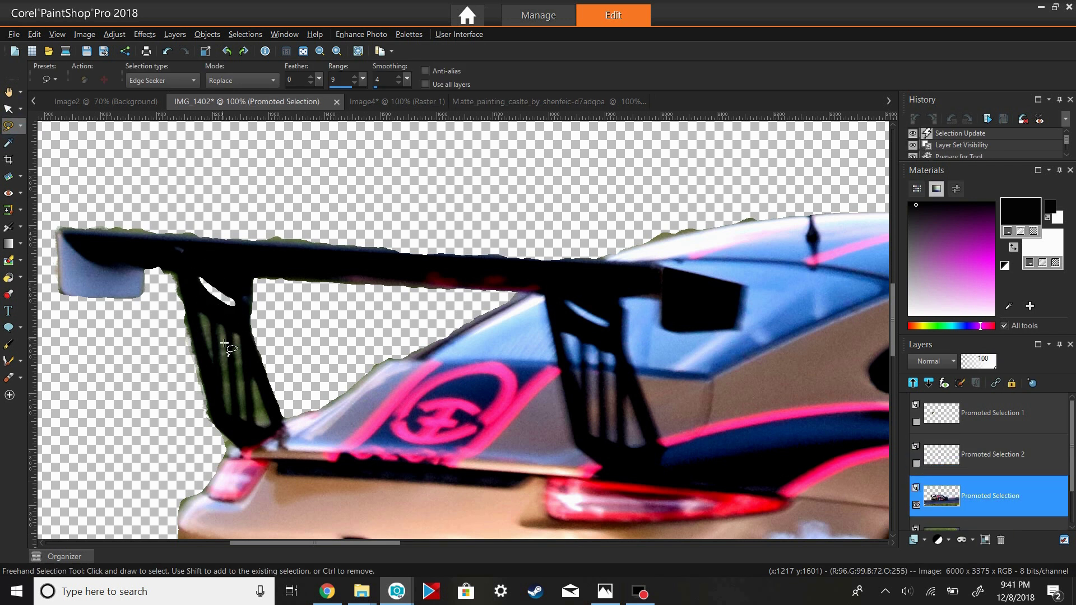
{"action": "double_click", "coordinate": [207, 318]}
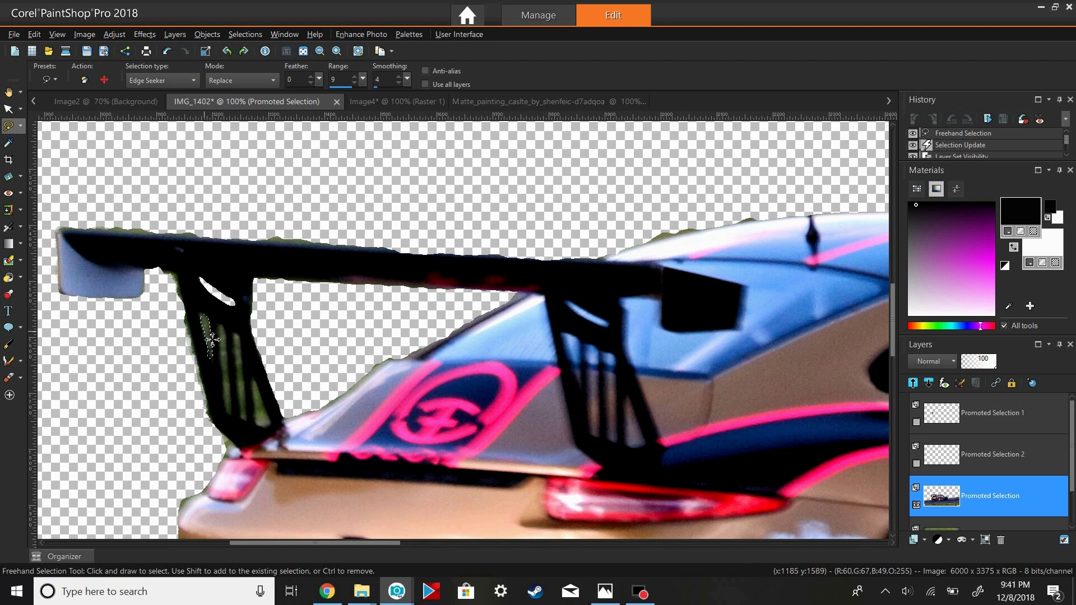
{"action": "key", "text": "ctrl+shift+p"}
{"action": "key", "text": "k"}
{"action": "left_click", "coordinate": [989, 525]}
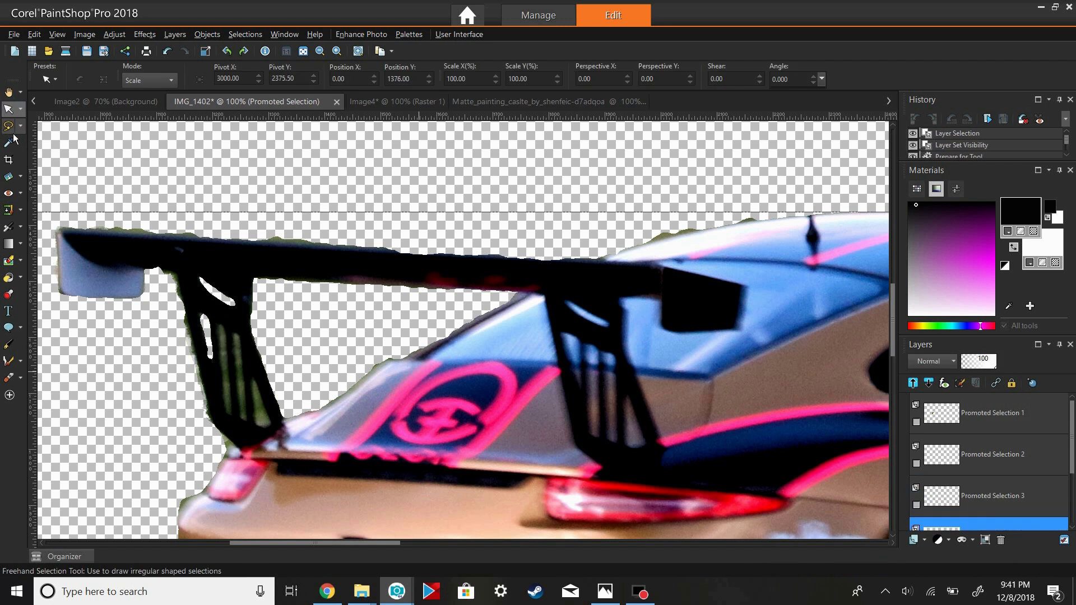
{"action": "left_click", "coordinate": [8, 125]}
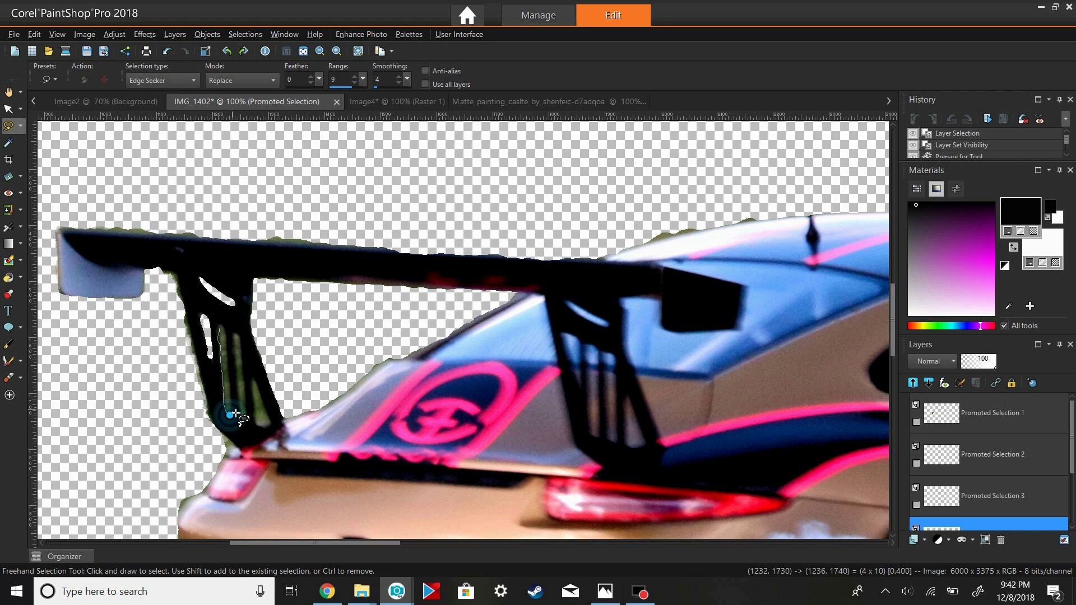
- Cut the remaining three strut openings, including the lower one, onto promoted layers
{"action": "double_click", "coordinate": [223, 331]}
{"action": "key", "text": "ctrl+shift+p"}
{"action": "key", "text": "k"}
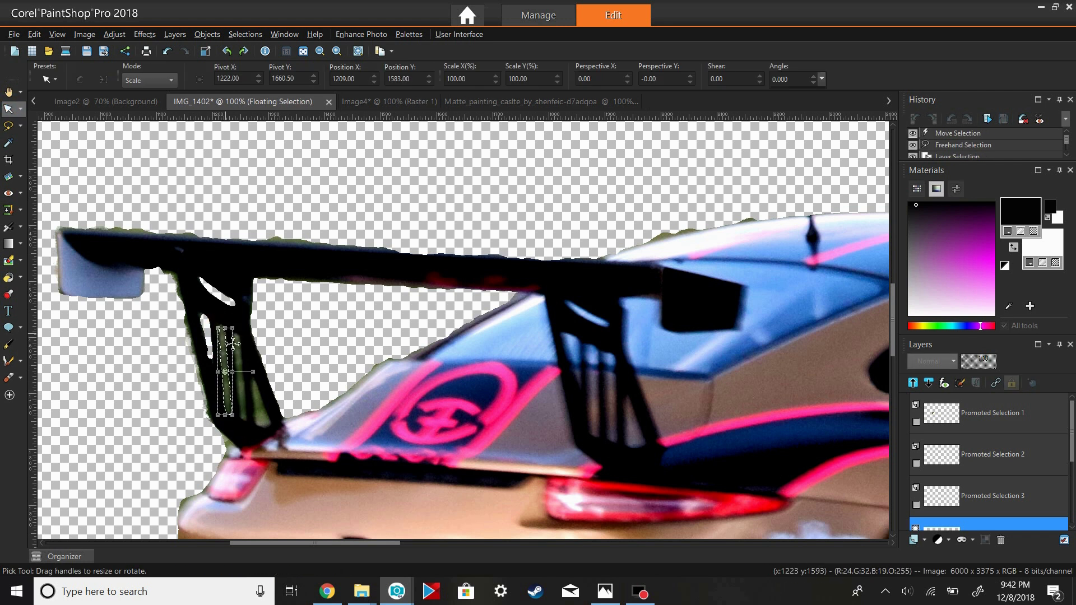
{"action": "left_click", "coordinate": [916, 505]}
{"action": "left_click", "coordinate": [989, 527]}
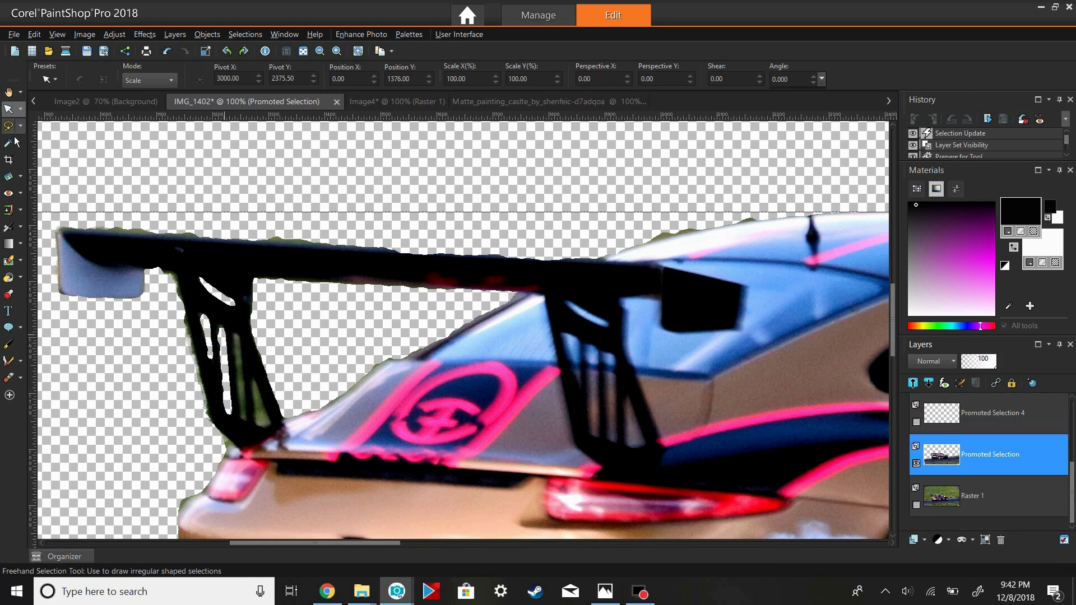
{"action": "left_click", "coordinate": [9, 125]}
{"action": "left_click", "coordinate": [237, 342]}
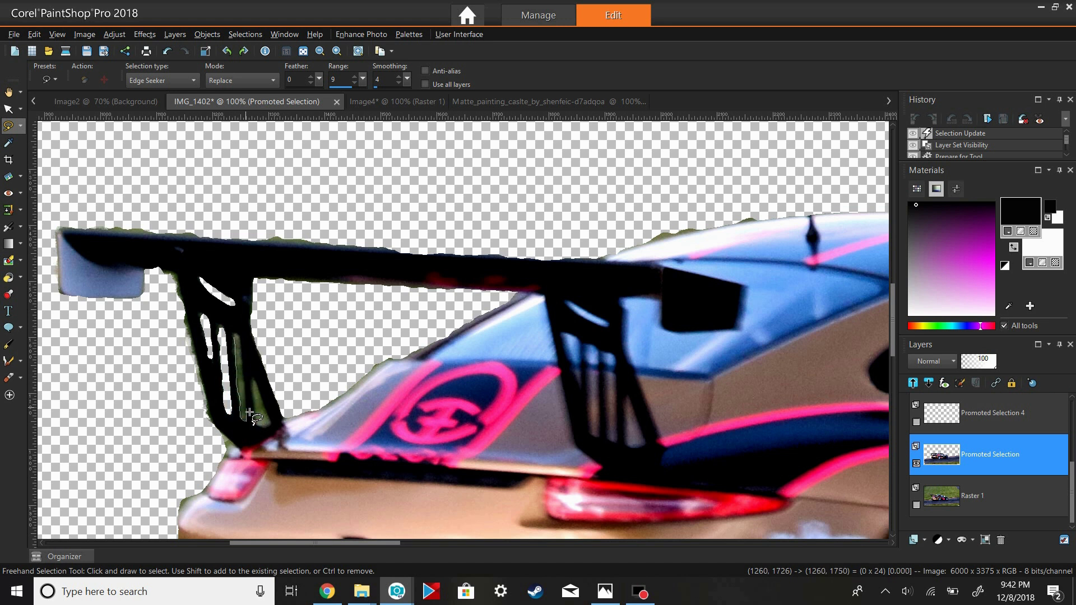
{"action": "double_click", "coordinate": [237, 339]}
{"action": "key", "text": "ctrl+shift+p"}
{"action": "key", "text": "k"}
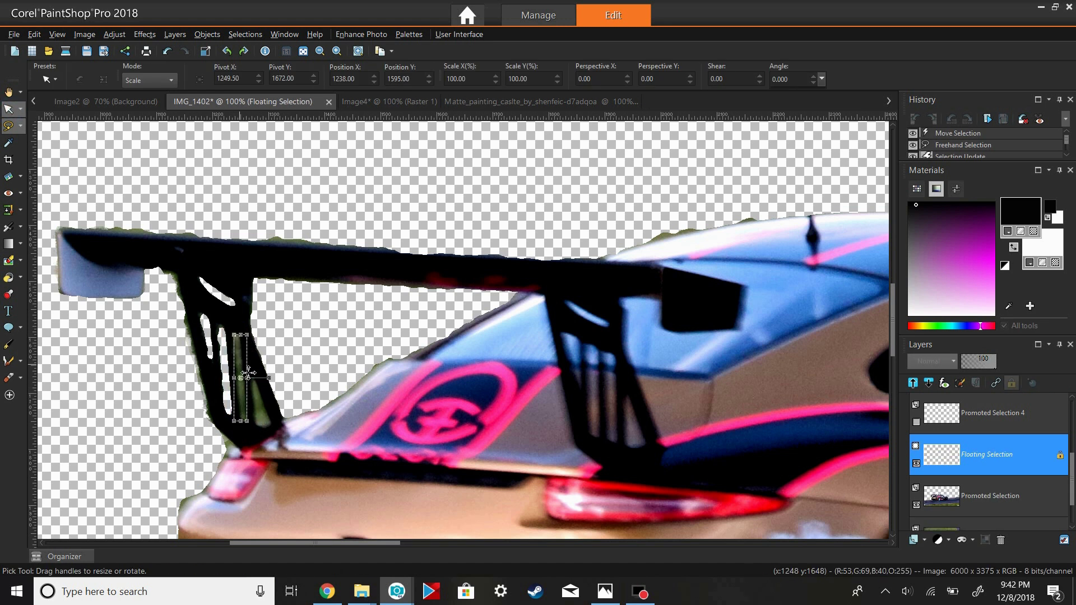
{"action": "left_click", "coordinate": [9, 126]}
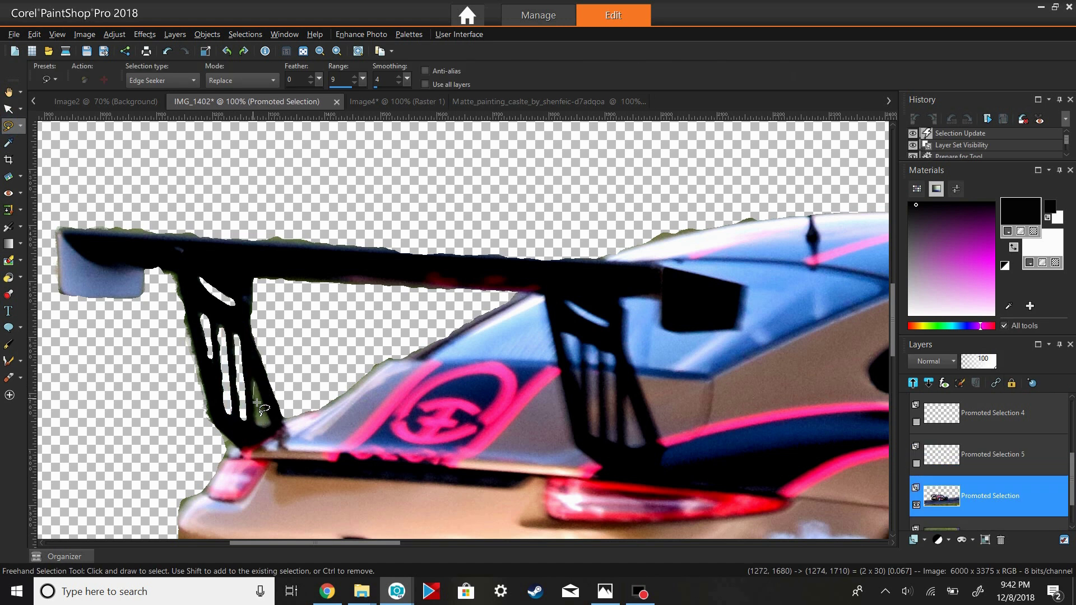
{"action": "double_click", "coordinate": [265, 403]}
{"action": "key", "text": "ctrl+shift+p"}
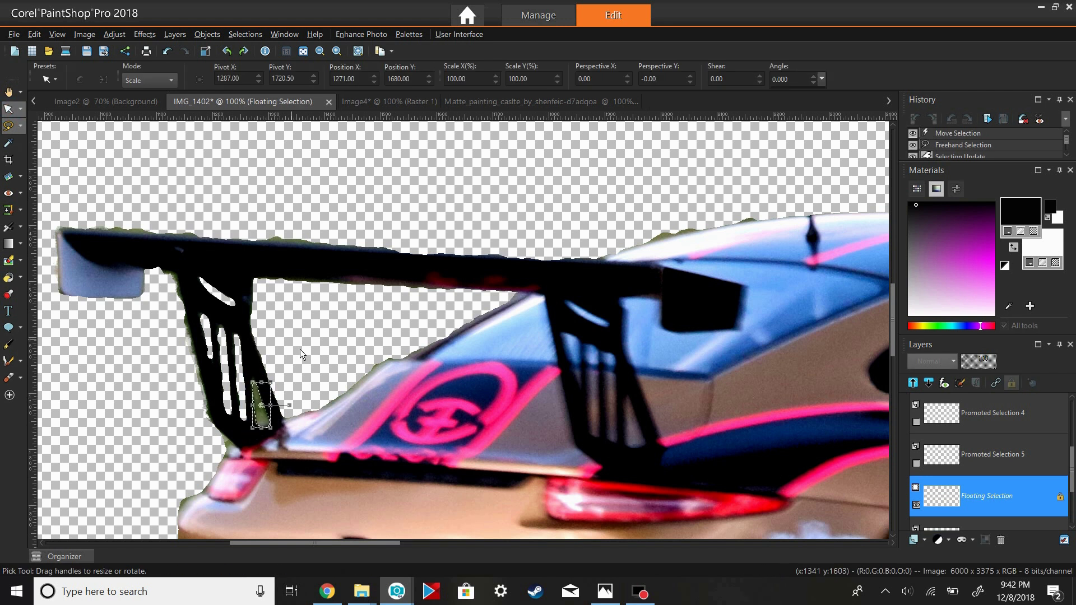
{"action": "key", "text": "k"}
- Delete the extra Promoted Selection cut-out layers, including Promoted Selection 3 and 1
{"action": "right_click", "coordinate": [933, 503]}
{"action": "left_click", "coordinate": [902, 376]}
{"action": "right_click", "coordinate": [958, 457]}
{"action": "left_click", "coordinate": [901, 344]}
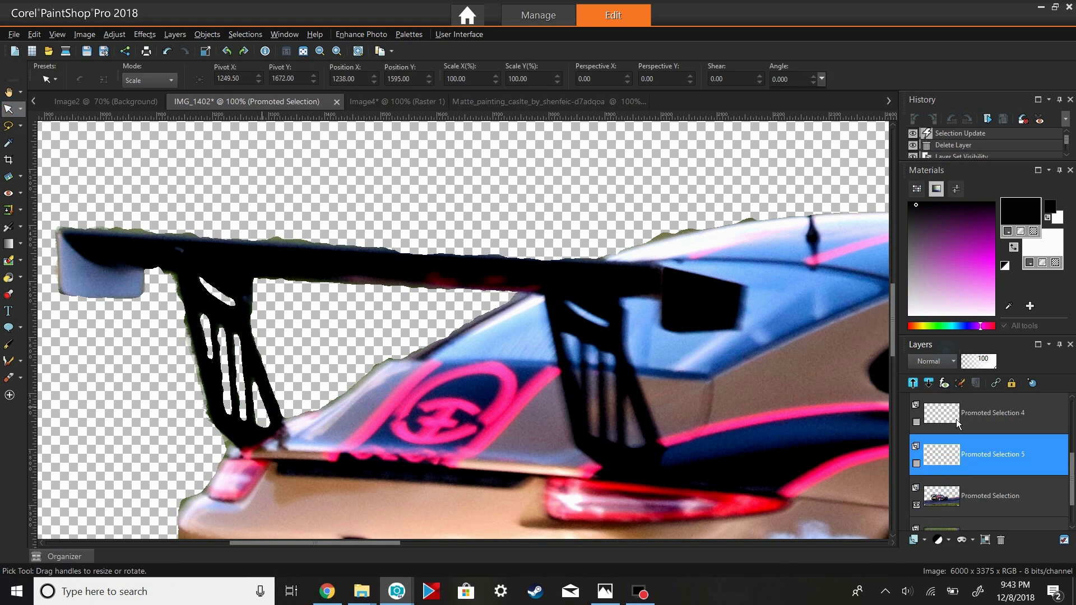
{"action": "right_click", "coordinate": [959, 458]}
{"action": "left_click", "coordinate": [901, 432]}
{"action": "right_click", "coordinate": [959, 412]}
{"action": "left_click", "coordinate": [901, 447]}
{"action": "right_click", "coordinate": [975, 423]}
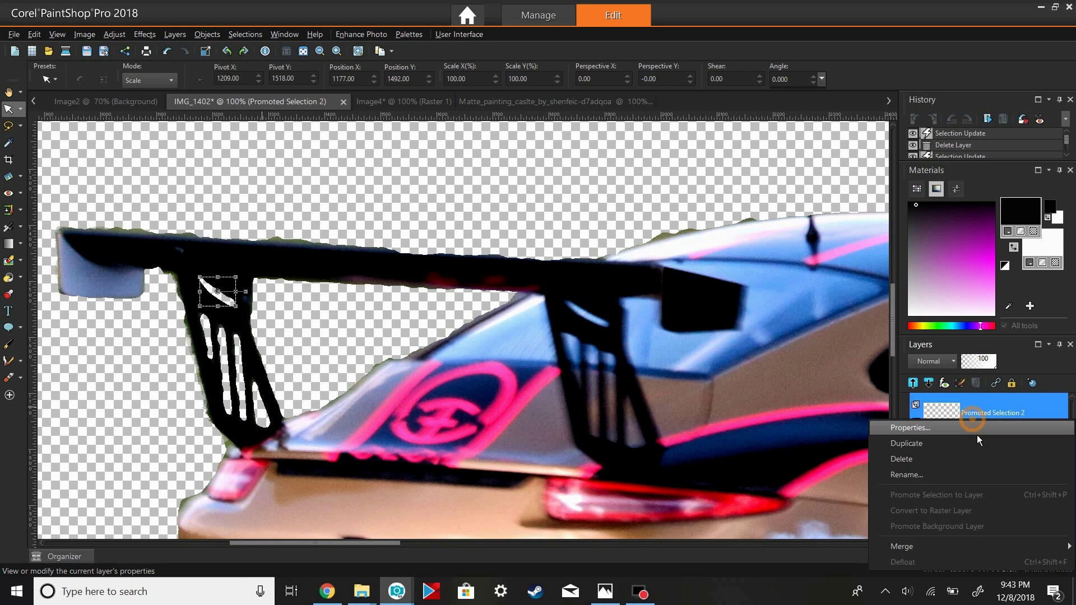
{"action": "left_click", "coordinate": [901, 456]}
{"action": "right_click", "coordinate": [970, 418]}
{"action": "left_click", "coordinate": [901, 453]}
- Trace the car's side window and promote it to its own layer
{"action": "scroll", "coordinate": [324, 273], "scroll_direction": "down", "scroll_amount": 2}
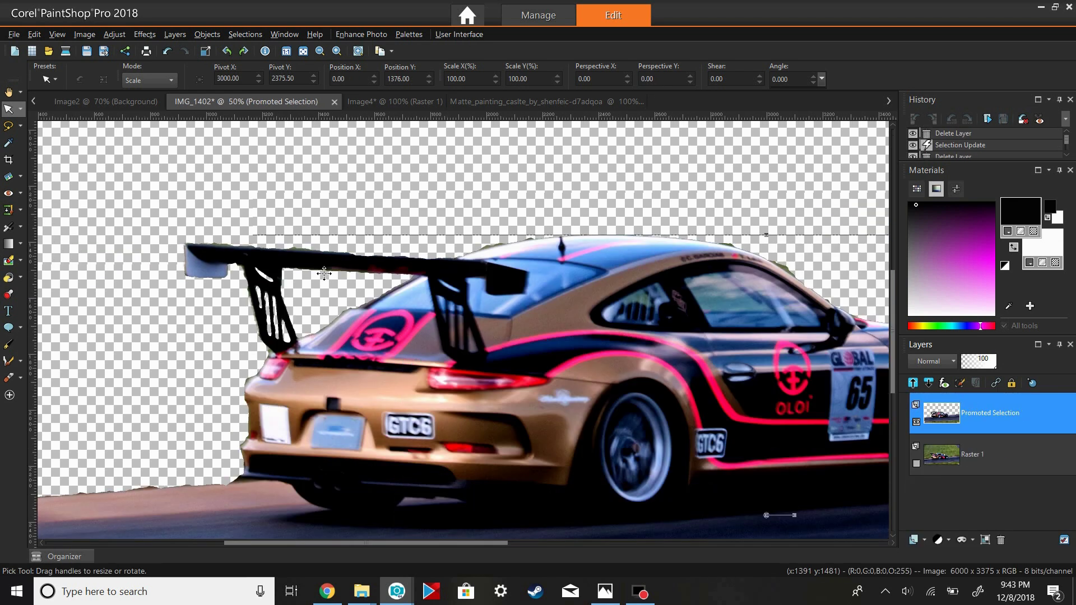
{"action": "scroll", "coordinate": [324, 273], "scroll_direction": "down", "scroll_amount": 1}
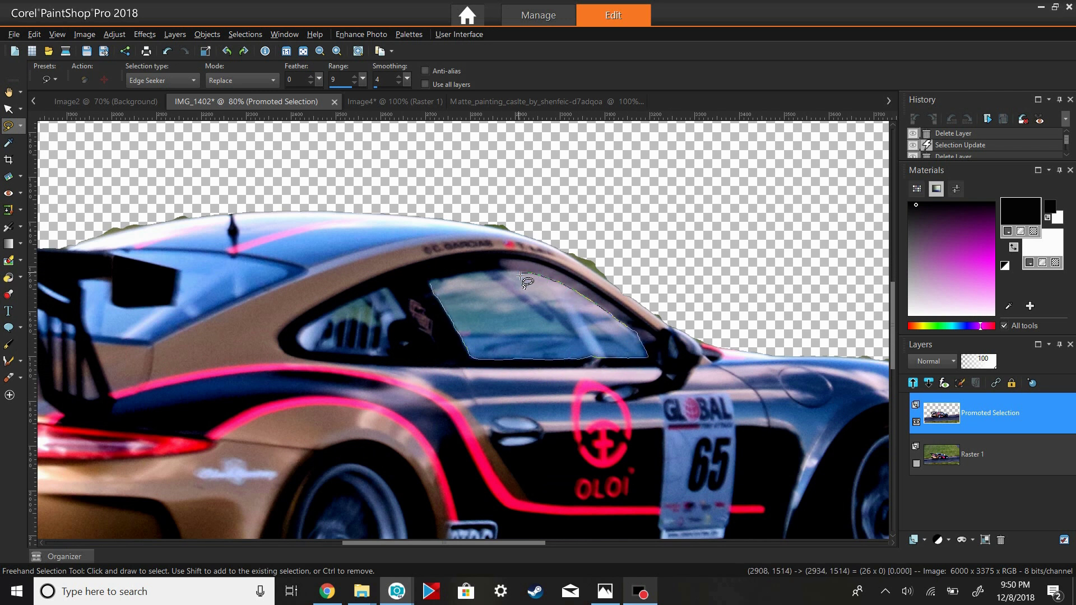
{"action": "double_click", "coordinate": [451, 278]}
{"action": "left_click", "coordinate": [8, 109]}
- Darken the window glass with Histogram Adjustment at gamma 0.40 and high 244
{"action": "left_click", "coordinate": [114, 34]}
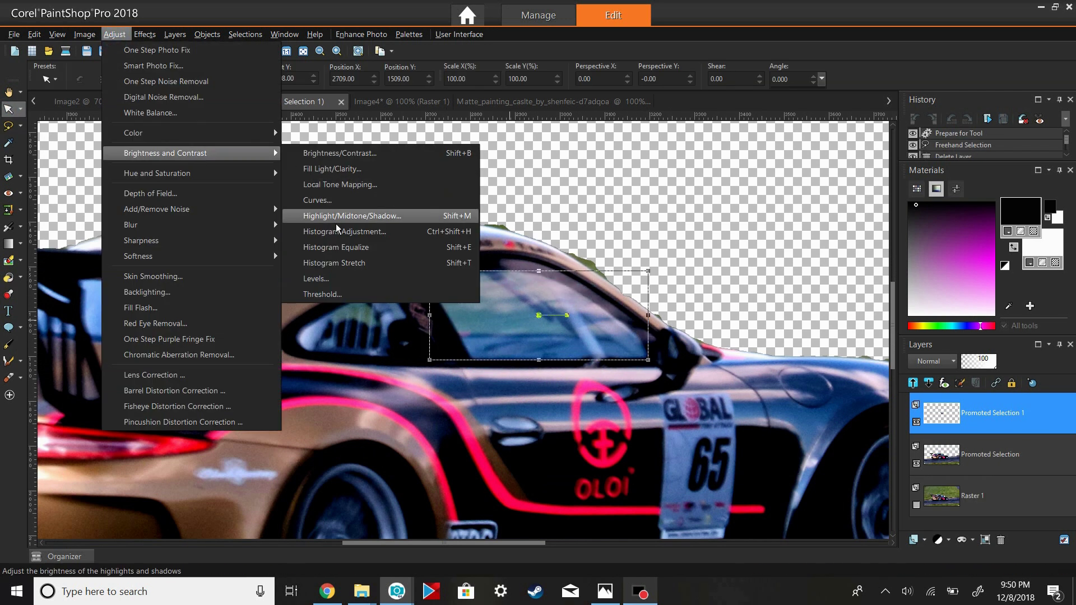
{"action": "left_click", "coordinate": [358, 213]}
{"action": "left_click", "coordinate": [1013, 247]}
{"action": "left_click_drag", "start_coordinate": [913, 427], "coordinate": [911, 436]}
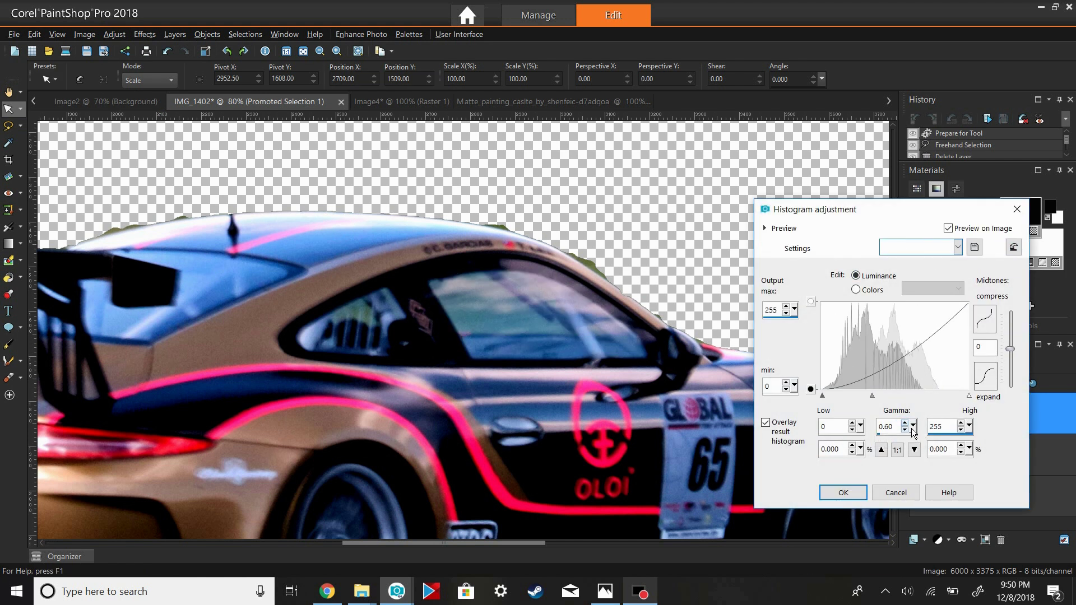
{"action": "left_click", "coordinate": [912, 430]}
{"action": "type", "text": "244"}
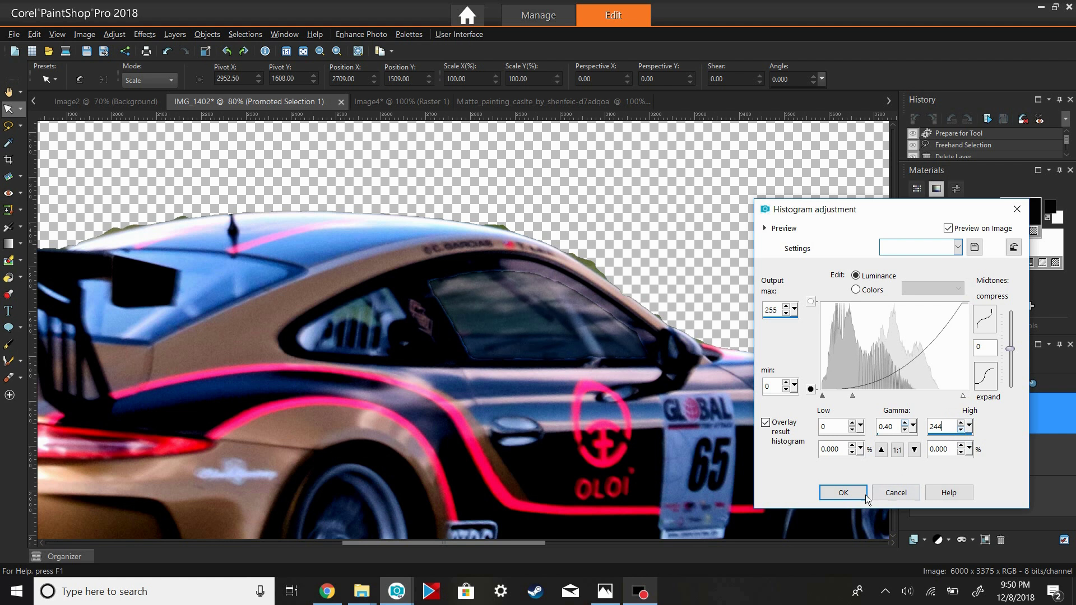
{"action": "key", "text": "Return"}
{"action": "key", "text": "a"}
{"action": "scroll", "coordinate": [527, 374], "scroll_direction": "down", "scroll_amount": 5}
{"action": "scroll", "coordinate": [527, 374], "scroll_direction": "up", "scroll_amount": 5}
- Tidy the roofline and rear-fender edges of the main car layer with the Background Eraser
{"action": "scroll", "coordinate": [527, 374], "scroll_direction": "down", "scroll_amount": 5}
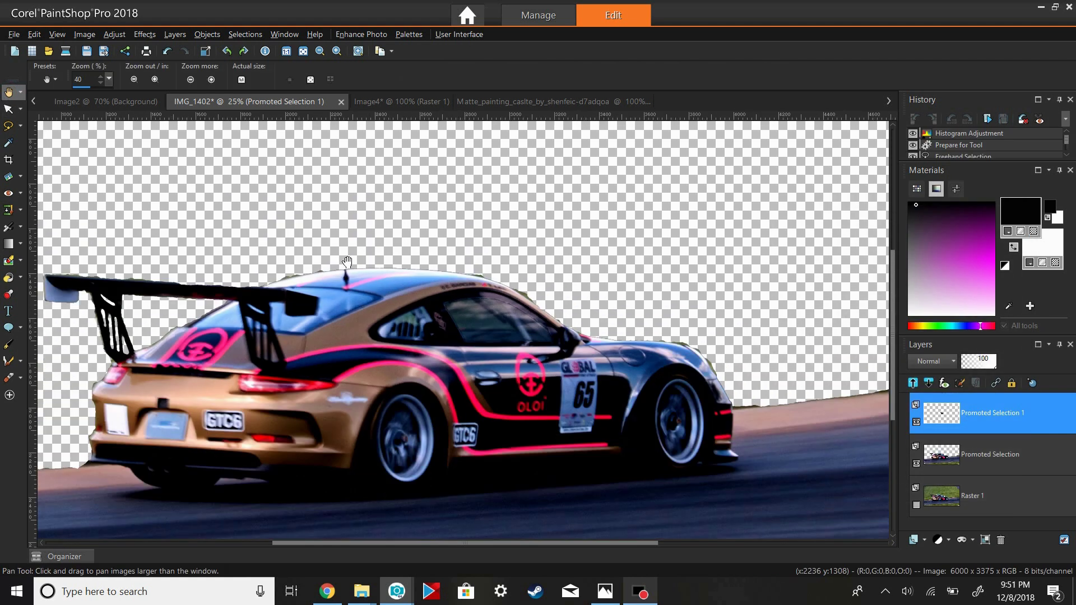
{"action": "left_click", "coordinate": [9, 261]}
{"action": "scroll", "coordinate": [359, 314], "scroll_direction": "up", "scroll_amount": 2}
{"action": "scroll", "coordinate": [359, 313], "scroll_direction": "up", "scroll_amount": 1}
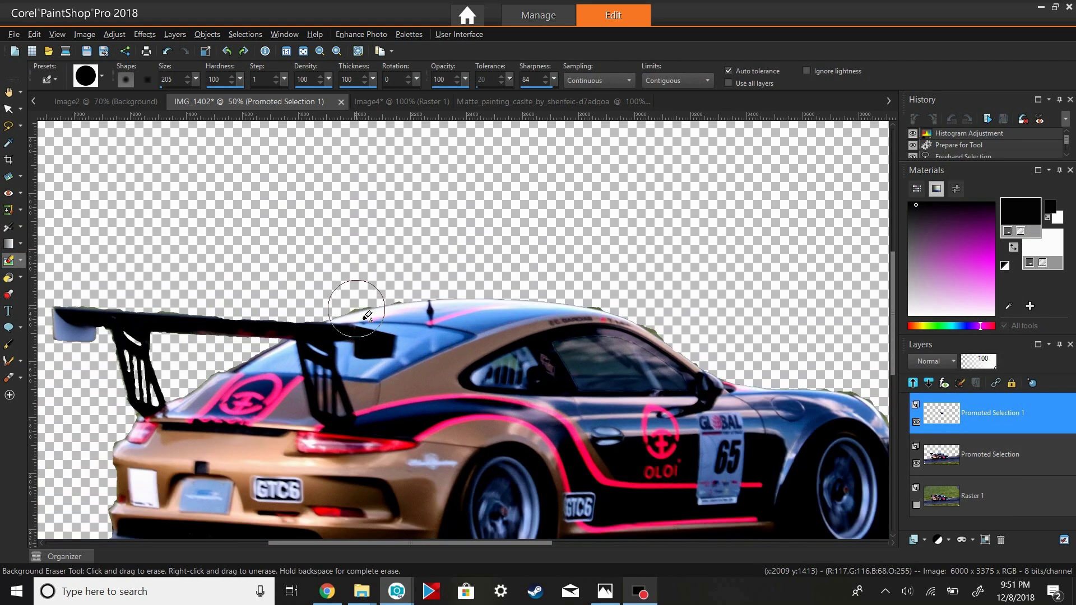
{"action": "left_click", "coordinate": [990, 454]}
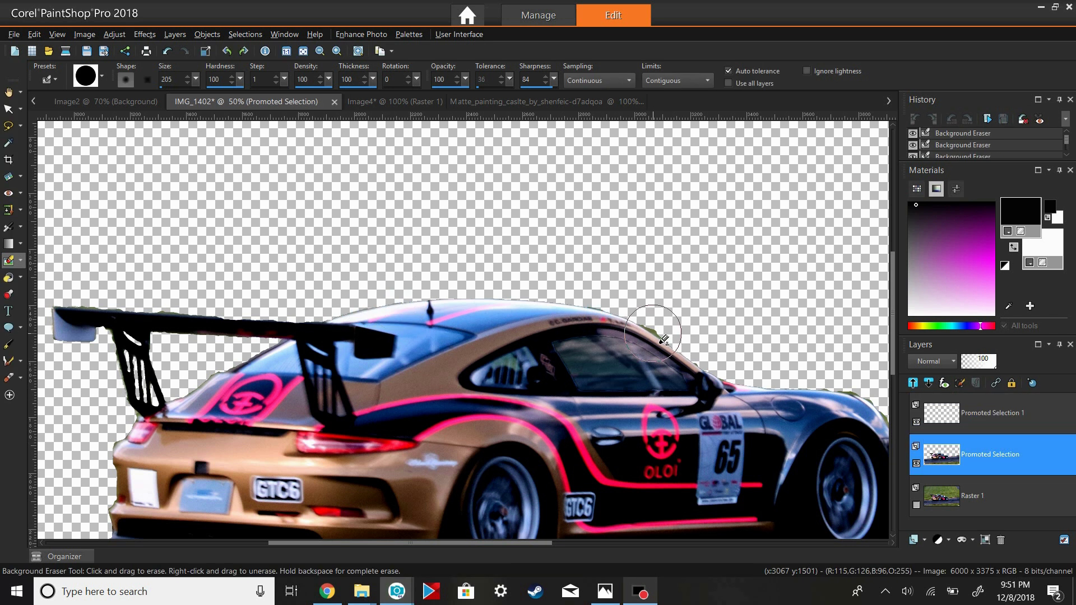
{"action": "scroll", "coordinate": [608, 399], "scroll_direction": "right", "scroll_amount": 5}
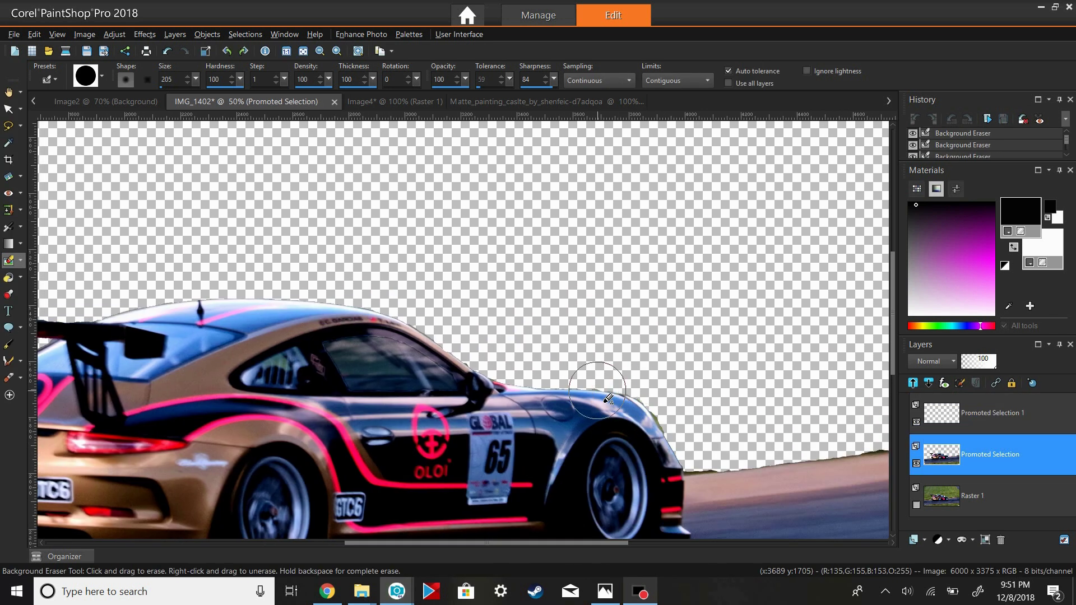
{"action": "scroll", "coordinate": [519, 364], "scroll_direction": "down", "scroll_amount": 1}
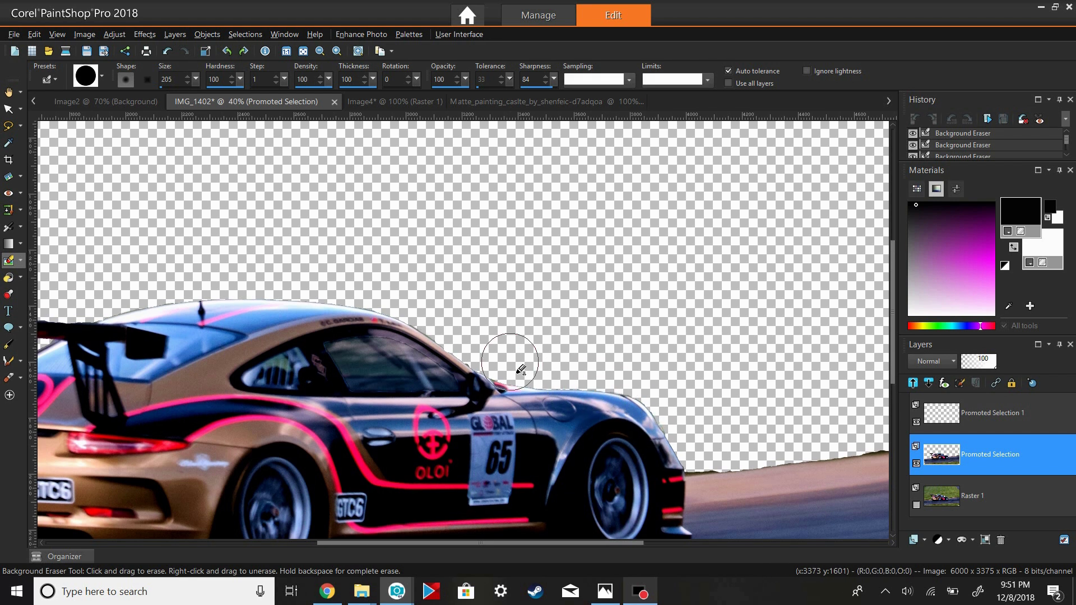
{"action": "scroll", "coordinate": [518, 365], "scroll_direction": "down", "scroll_amount": 1}
{"action": "scroll", "coordinate": [518, 362], "scroll_direction": "down", "scroll_amount": 1}
{"action": "scroll", "coordinate": [517, 355], "scroll_direction": "down", "scroll_amount": 1}
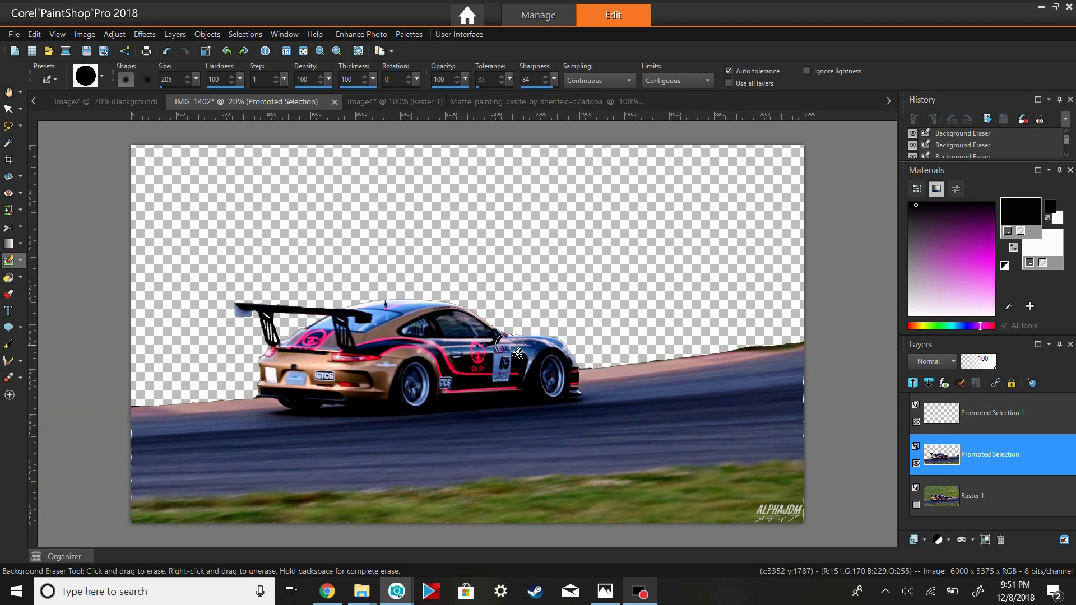
{"action": "key", "text": "Return"}
- Enlarge the car layer to about 101% and switch to the castle painting document
{"action": "key", "text": "k"}
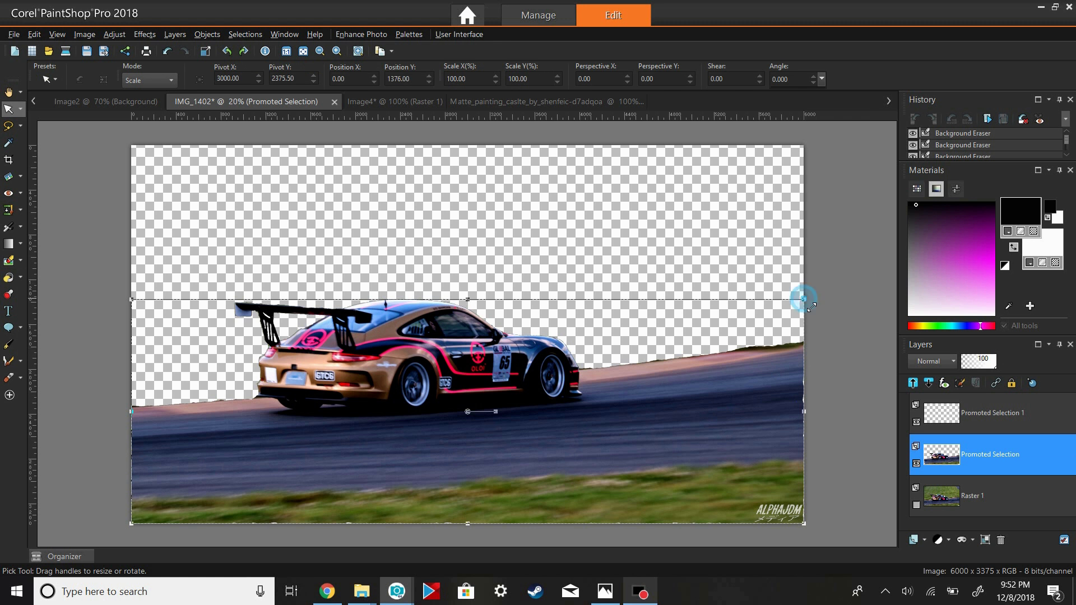
{"action": "left_click", "coordinate": [805, 300]}
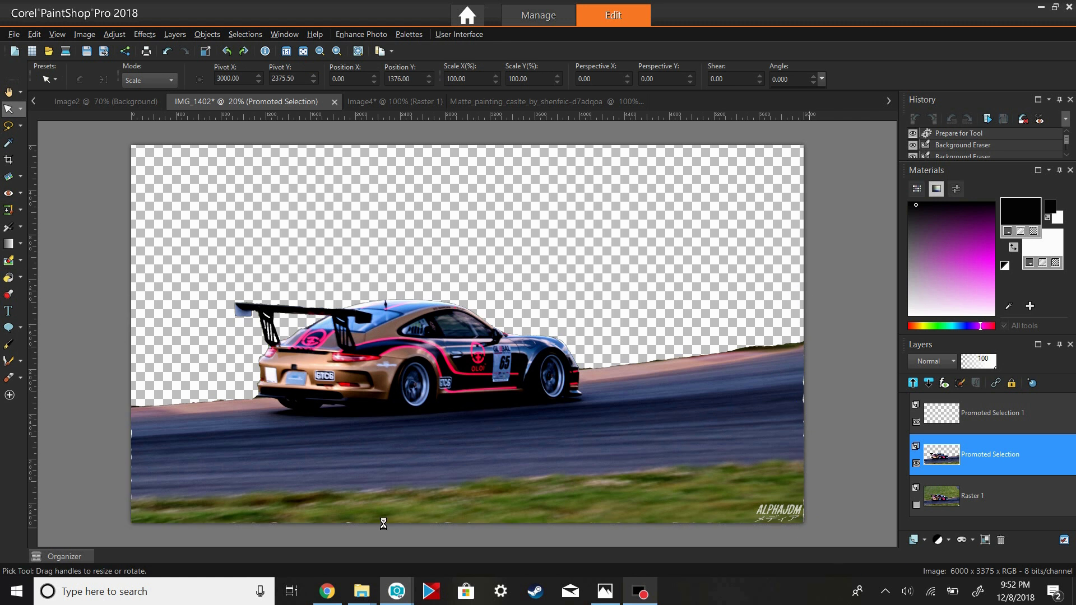
{"action": "mouse_move", "coordinate": [131, 524]}
{"action": "left_mouse_down"}
{"action": "mouse_move", "coordinate": [134, 533]}
{"action": "mouse_move", "coordinate": [124, 525]}
{"action": "left_mouse_up"}
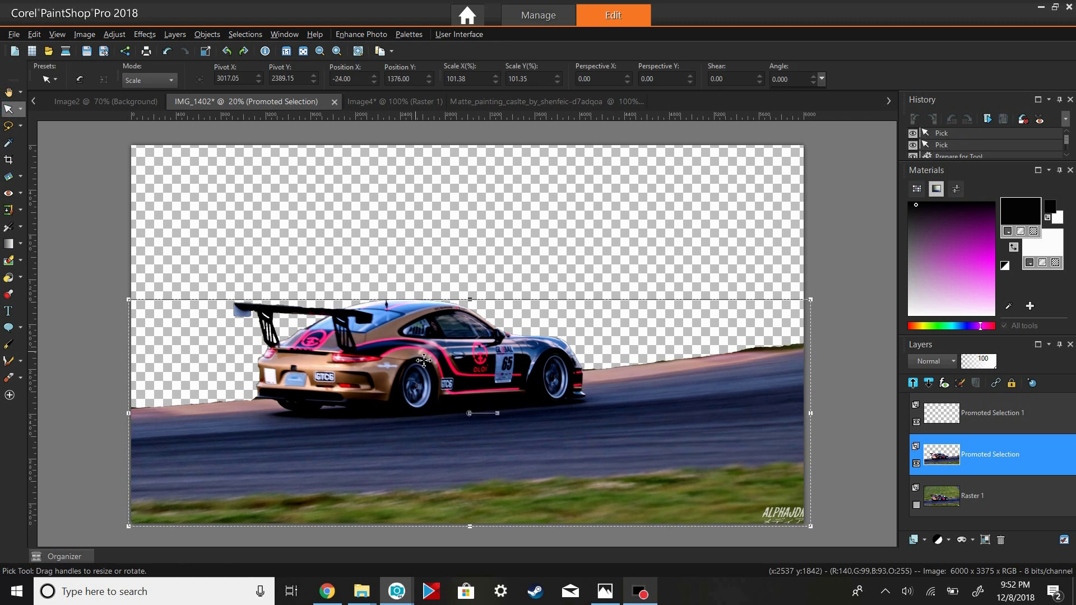
{"action": "left_click", "coordinate": [9, 92]}
{"action": "left_click", "coordinate": [518, 102]}
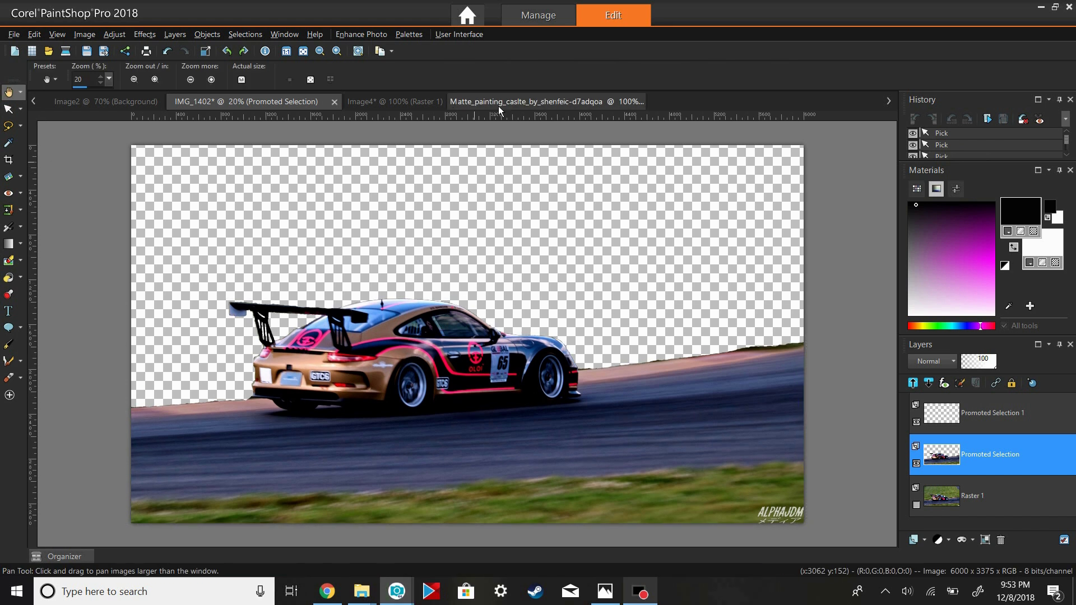
{"action": "right_click", "coordinate": [326, 232]}
- Paste the castle painting into the car image as a new layer below the car
{"action": "left_click", "coordinate": [356, 257]}
{"action": "left_click", "coordinate": [245, 102]}
{"action": "right_click", "coordinate": [316, 213]}
{"action": "left_click", "coordinate": [554, 300]}
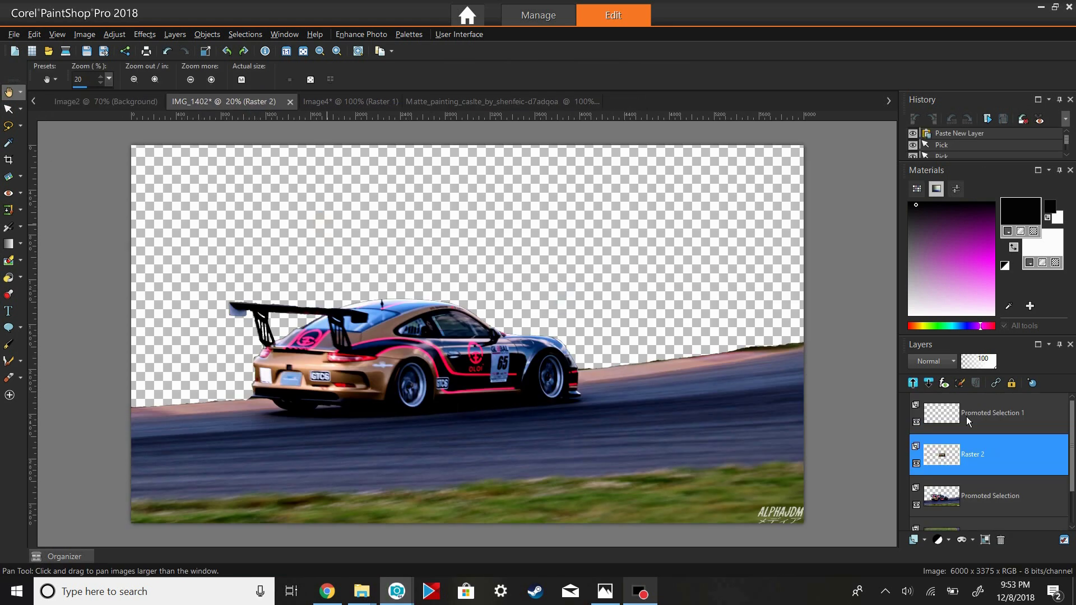
{"action": "left_click_drag", "start_coordinate": [971, 508], "coordinate": [971, 510]}
- Scale the castle layer to about 586% so it fills the sky behind the car
{"action": "key", "text": "k"}
{"action": "scroll", "coordinate": [524, 237], "scroll_direction": "down", "scroll_amount": 1}
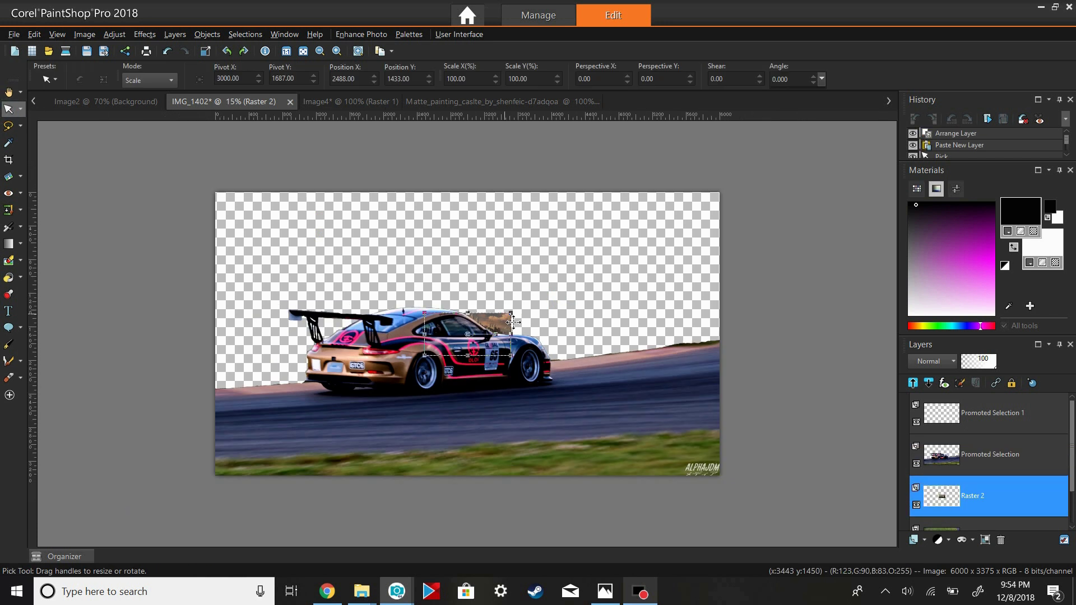
{"action": "left_click_drag", "start_coordinate": [511, 311], "coordinate": [760, 191]}
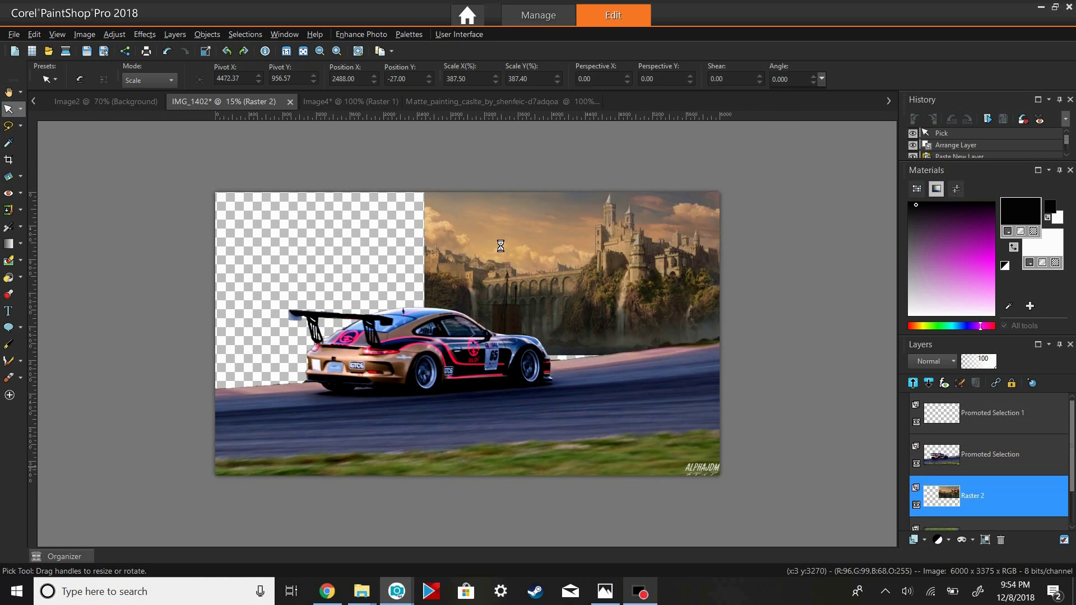
{"action": "left_click_drag", "start_coordinate": [548, 288], "coordinate": [767, 206]}
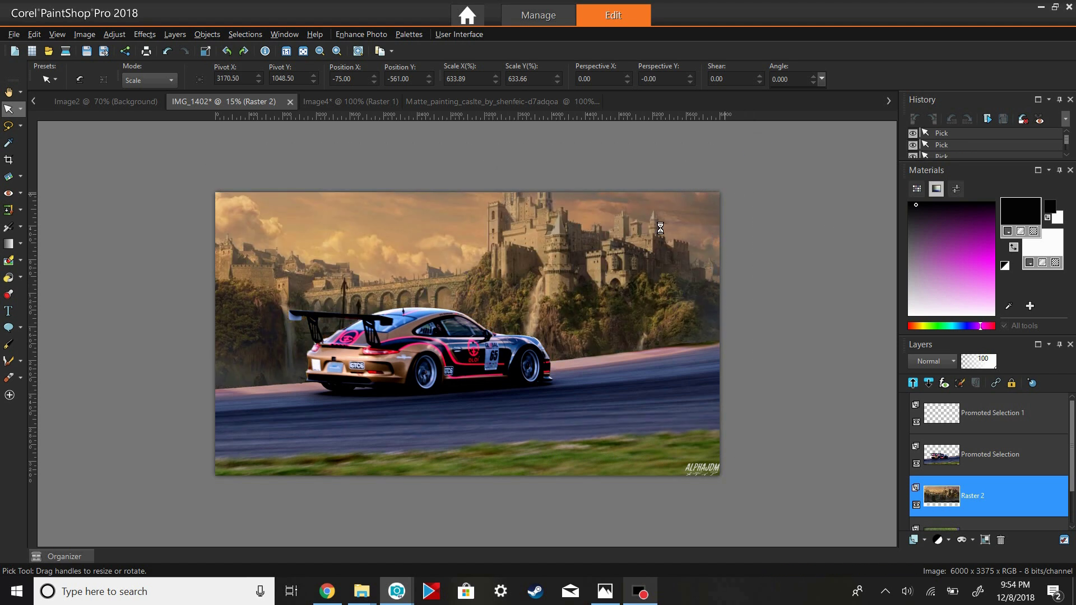
{"action": "mouse_move", "coordinate": [652, 243]}
{"action": "left_mouse_down"}
{"action": "mouse_move", "coordinate": [747, 229]}
{"action": "mouse_move", "coordinate": [720, 186]}
{"action": "left_mouse_up"}
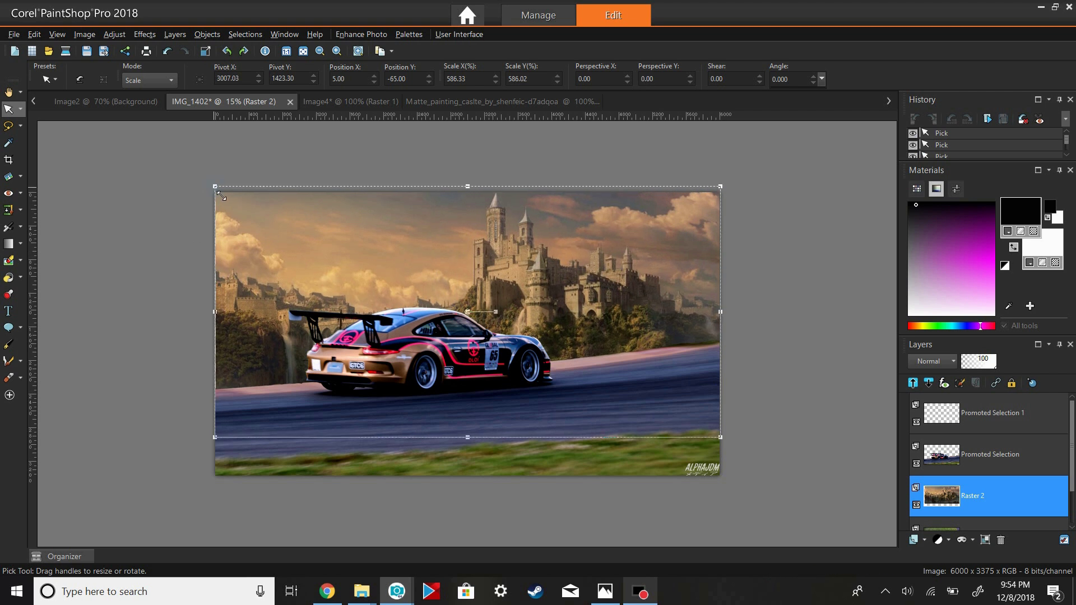
{"action": "left_click", "coordinate": [9, 92]}
- Reduce the car layer's vibrancy to -24
{"action": "left_click", "coordinate": [988, 454]}
{"action": "left_click", "coordinate": [114, 34]}
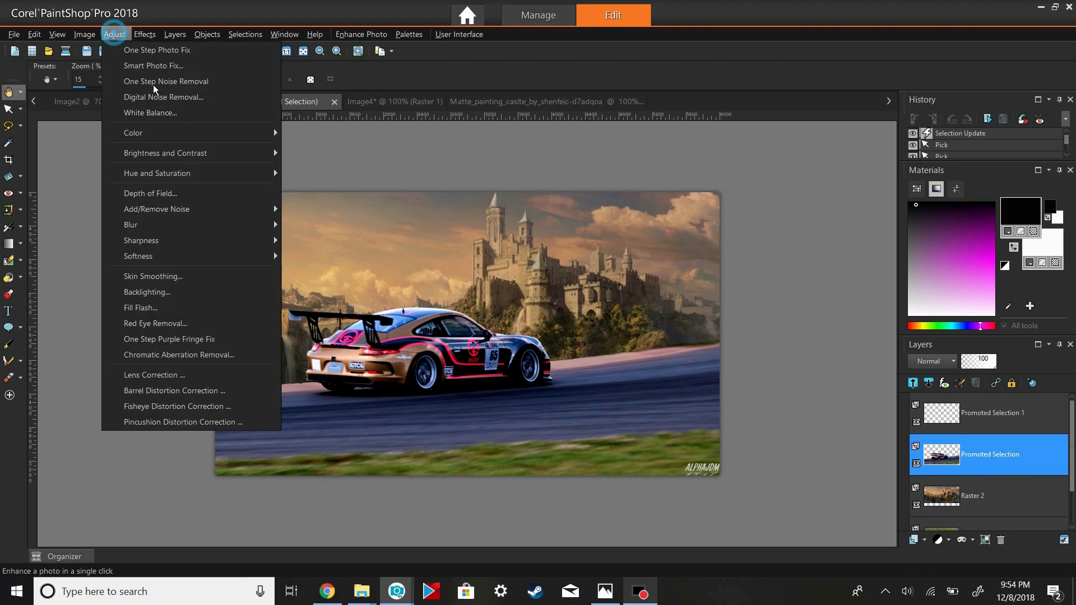
{"action": "left_click", "coordinate": [312, 204]}
{"action": "left_click_drag", "start_coordinate": [840, 240], "coordinate": [836, 251]}
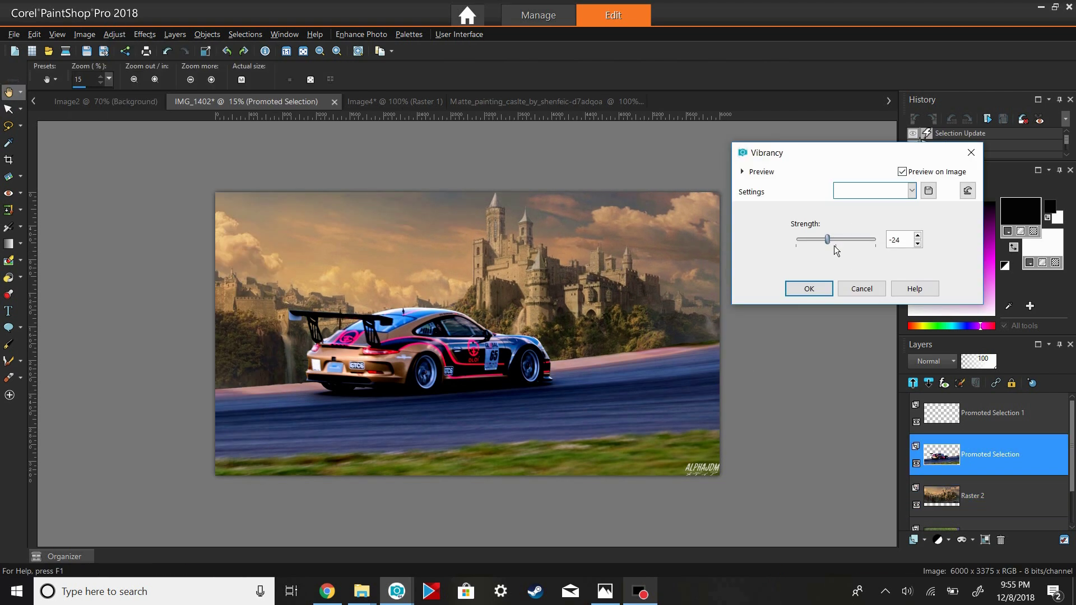
{"action": "left_click", "coordinate": [808, 289]}
- Tweak the car's contrast with Histogram Adjustment, raising gamma and low clipping
{"action": "left_click", "coordinate": [114, 35]}
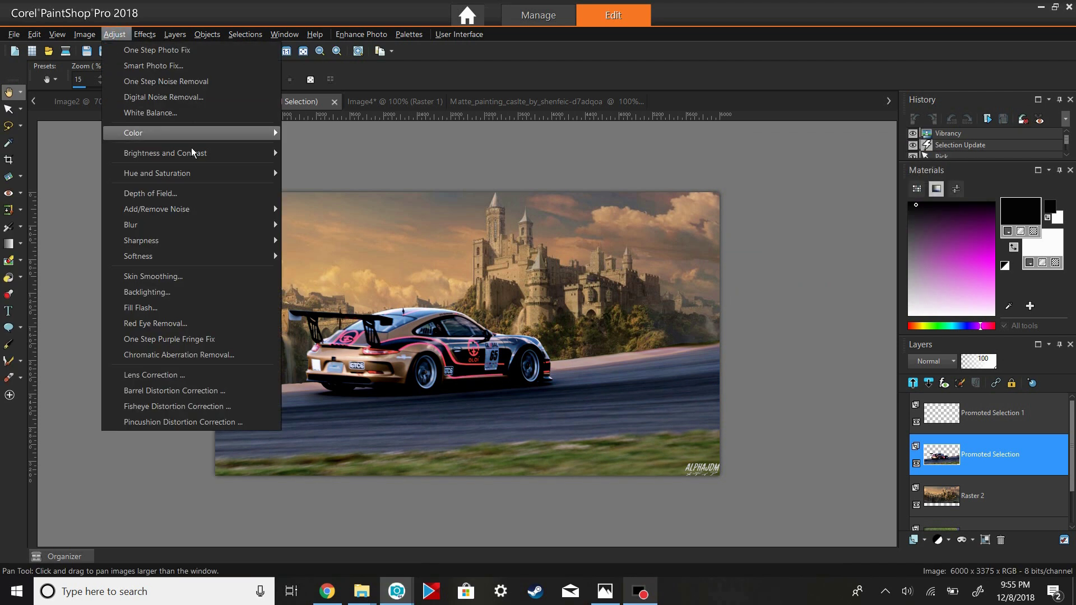
{"action": "left_click", "coordinate": [392, 230]}
{"action": "left_click", "coordinate": [1013, 247]}
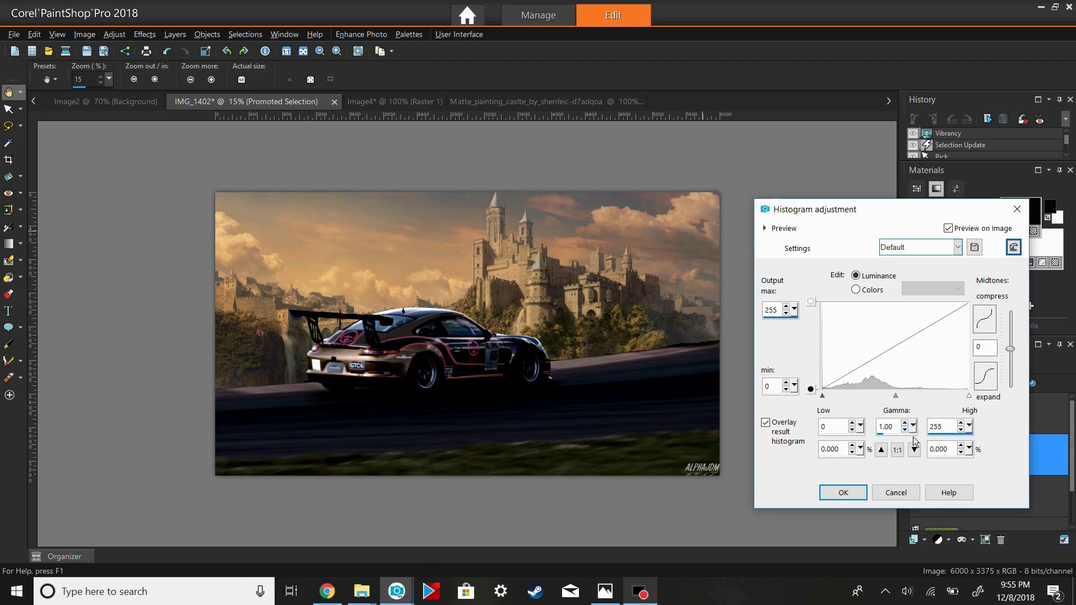
{"action": "left_click_drag", "start_coordinate": [1010, 349], "coordinate": [1018, 346]}
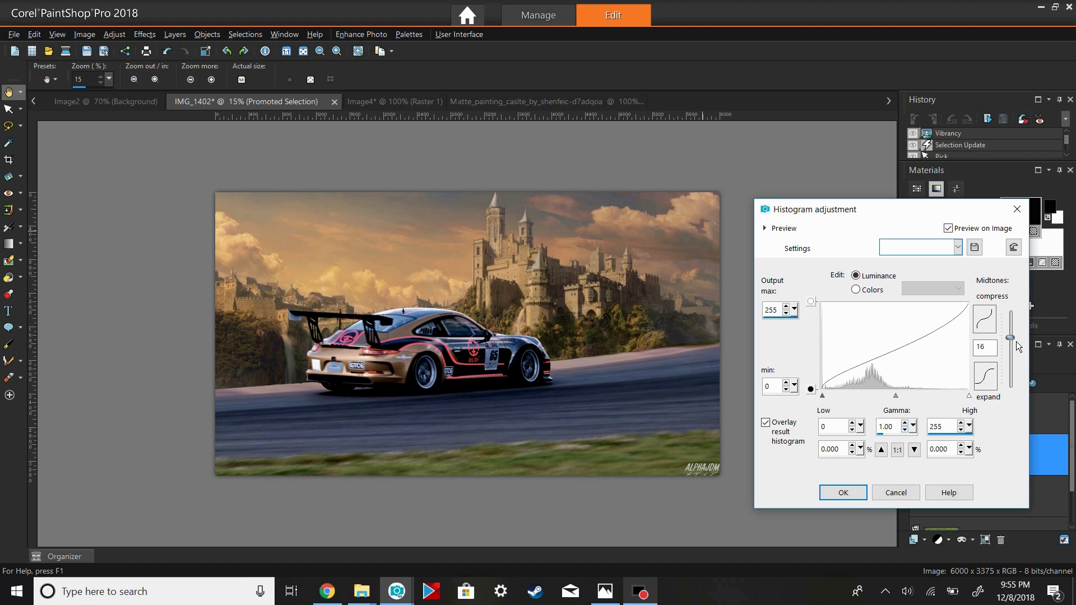
{"action": "left_click", "coordinate": [852, 423]}
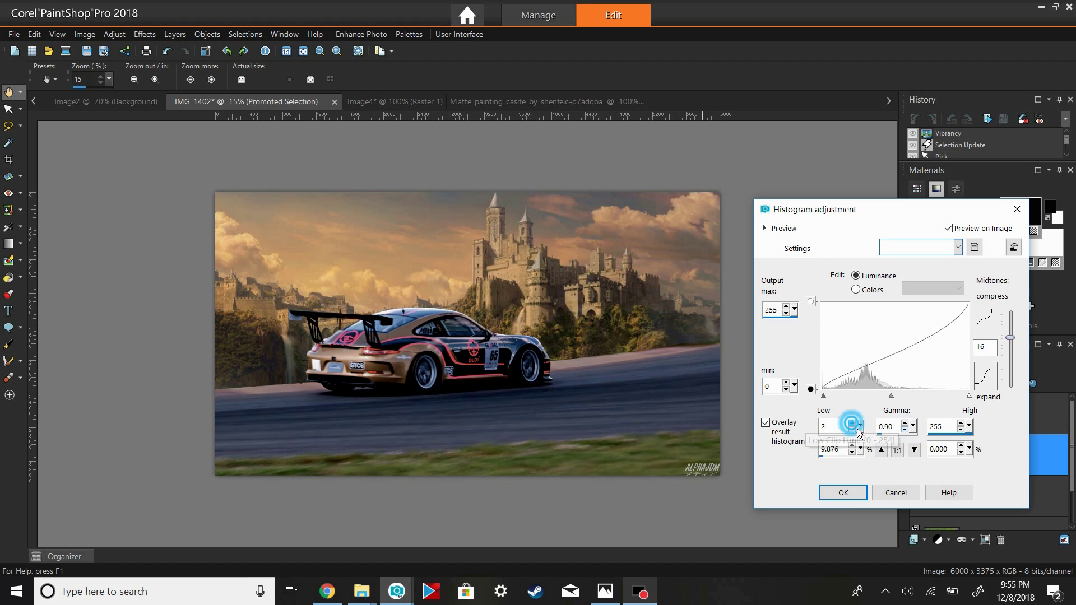
{"action": "left_click", "coordinate": [904, 422]}
{"action": "left_click", "coordinate": [851, 424]}
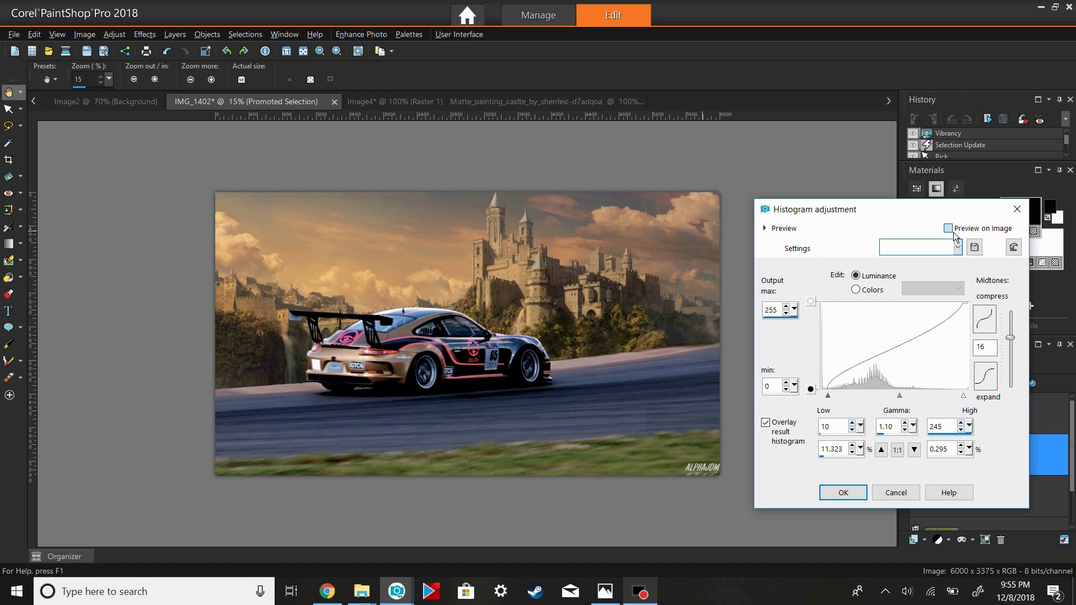
{"action": "left_click", "coordinate": [844, 493]}
- Warm the car's colour temperature with White Balance
{"action": "left_click", "coordinate": [115, 34]}
{"action": "left_click", "coordinate": [137, 111]}
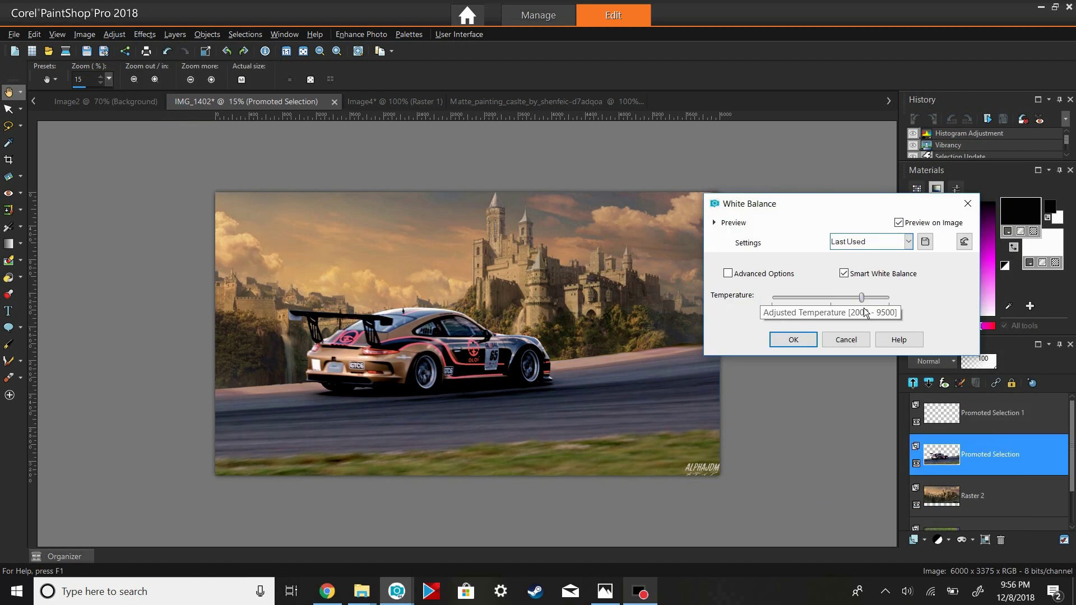
{"action": "left_click_drag", "start_coordinate": [861, 297], "coordinate": [857, 297]}
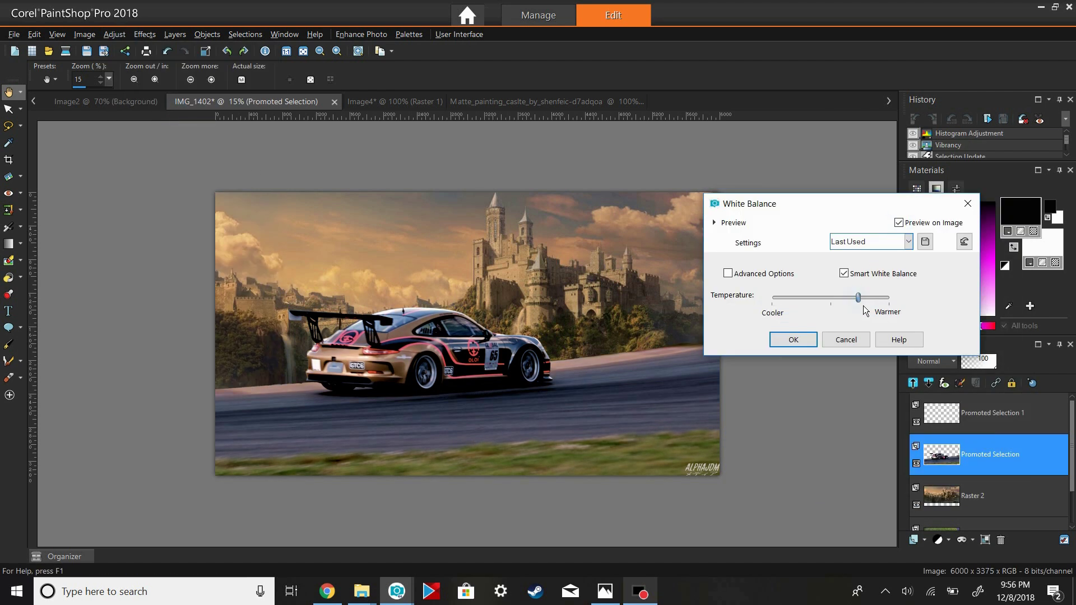
{"action": "left_click", "coordinate": [813, 346]}
- Boost the car's red channel by 5% with Red/Green/Blue
{"action": "left_click", "coordinate": [114, 34]}
{"action": "left_click", "coordinate": [372, 158]}
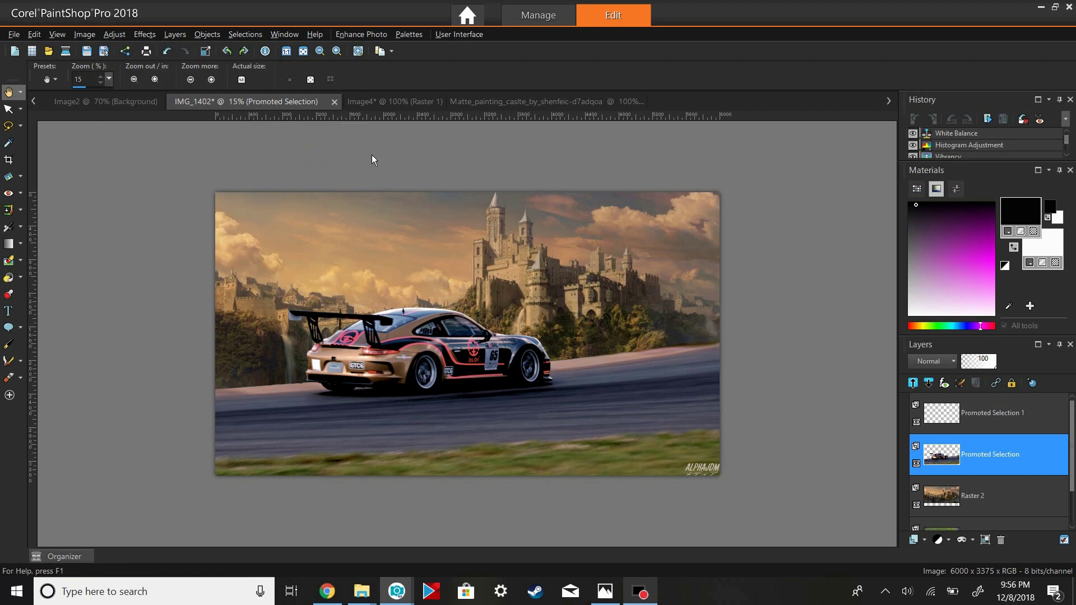
{"action": "left_click", "coordinate": [940, 290]}
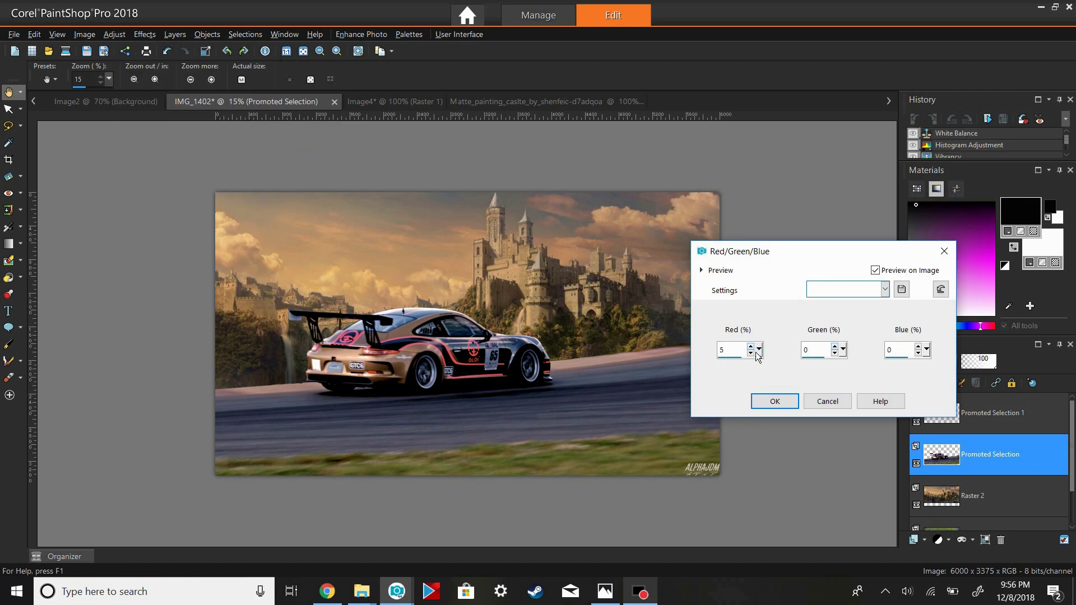
{"action": "left_click", "coordinate": [784, 406]}
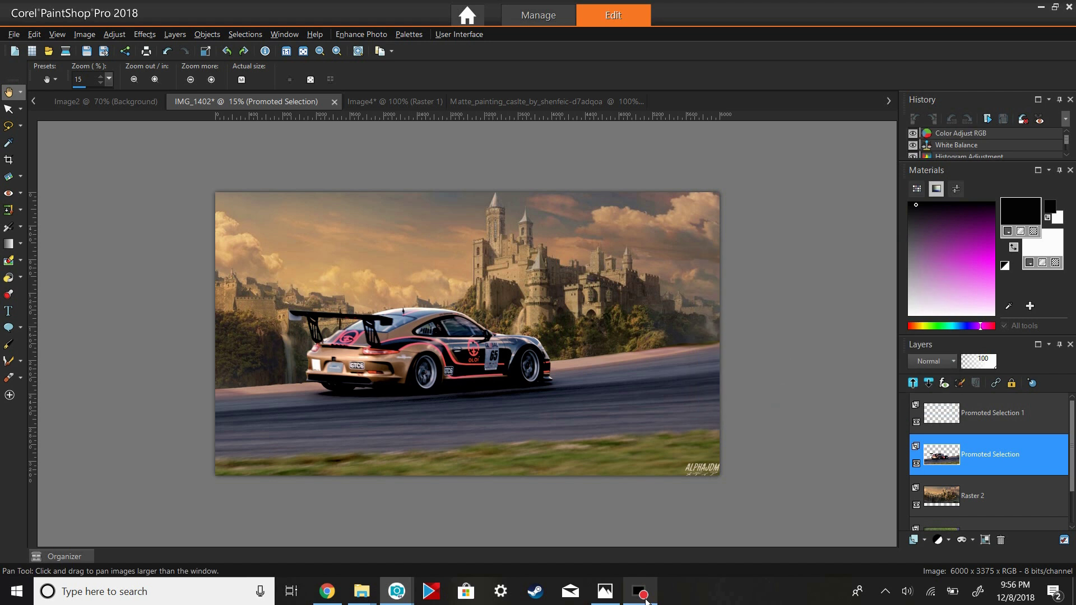
- Apply Fill Light/Clarity to the car with clarity lowered from 30 to 14
{"action": "scroll", "coordinate": [396, 275], "scroll_direction": "up", "scroll_amount": 1}
{"action": "left_click", "coordinate": [114, 34]}
{"action": "left_click", "coordinate": [320, 200]}
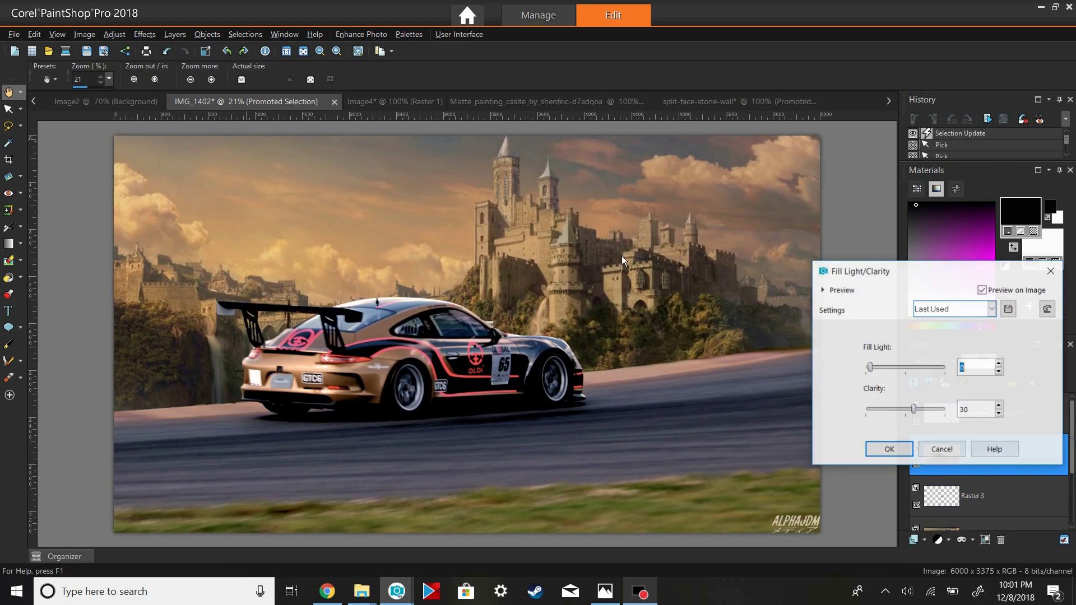
{"action": "left_click_drag", "start_coordinate": [913, 409], "coordinate": [908, 410]}
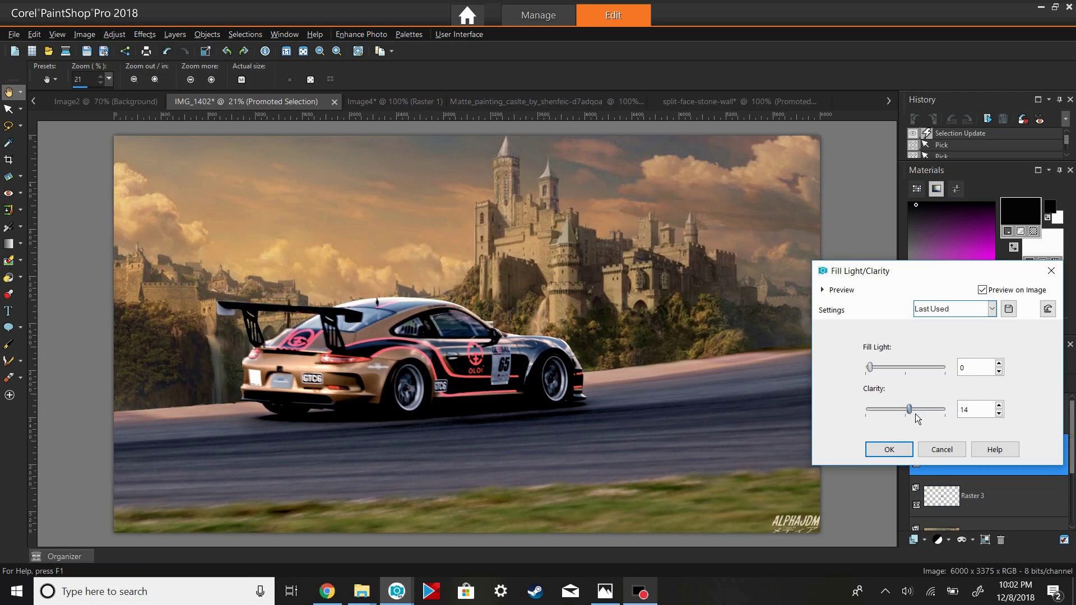
{"action": "left_click", "coordinate": [888, 450]}
- Apply Highlight/Midtone/Shadow at -20, 10, -15 to the car
{"action": "left_click", "coordinate": [114, 34]}
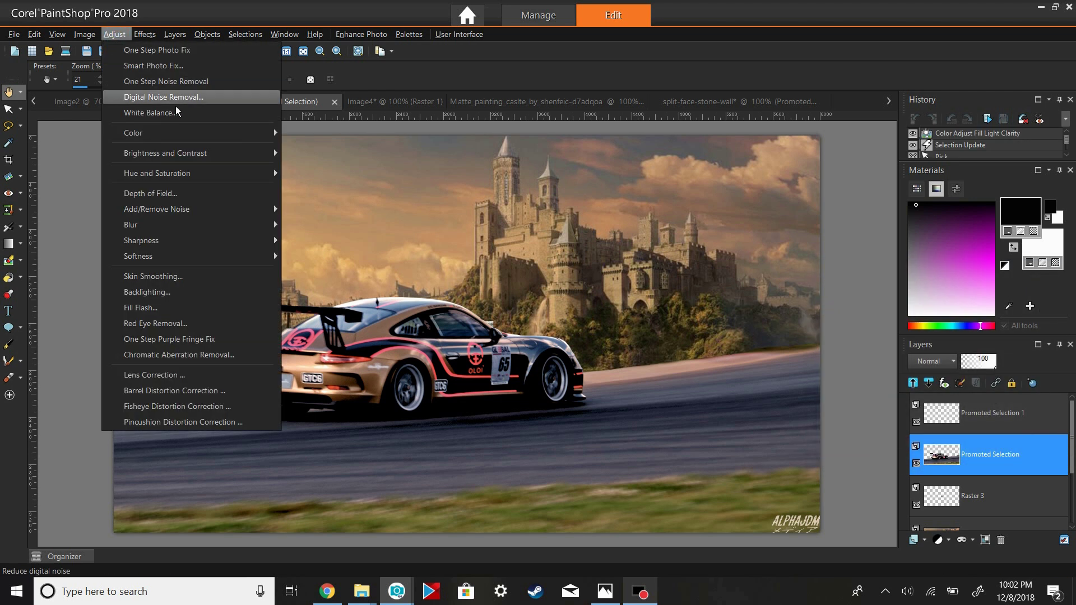
{"action": "left_click", "coordinate": [322, 212]}
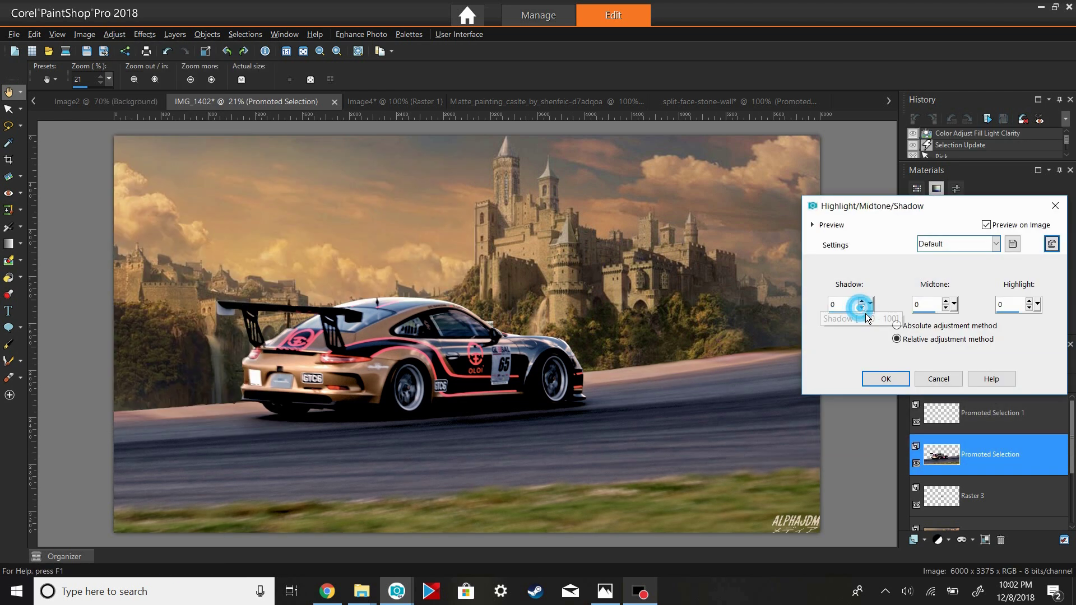
{"action": "left_click", "coordinate": [861, 308]}
{"action": "left_click", "coordinate": [1028, 308]}
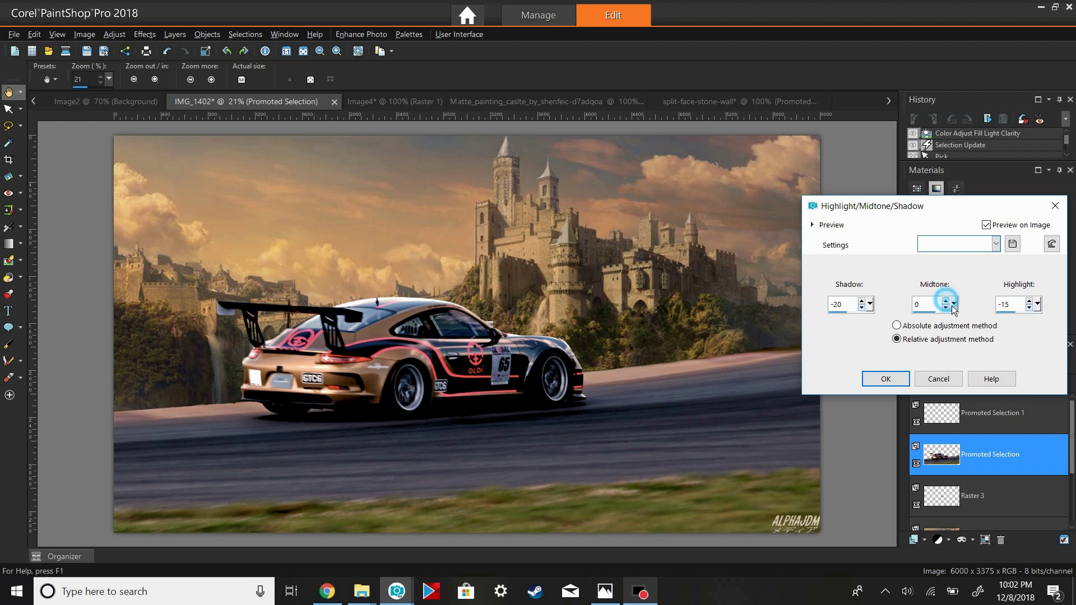
{"action": "left_click", "coordinate": [986, 225]}
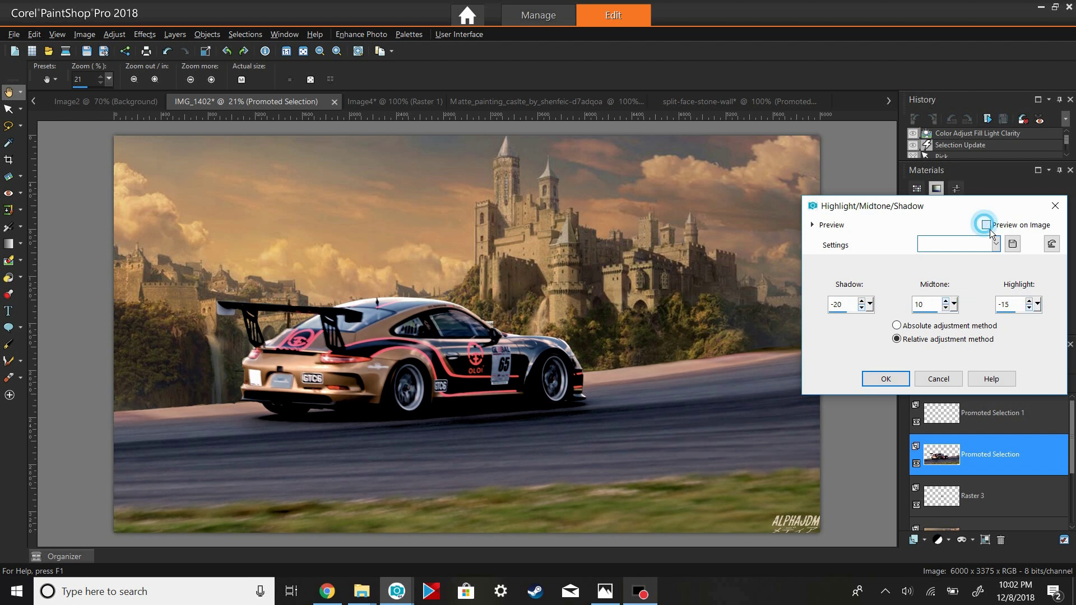
{"action": "key", "text": "Return"}
- Apply a Levels correction of 15, 128, 242 to the car
{"action": "left_click", "coordinate": [986, 495]}
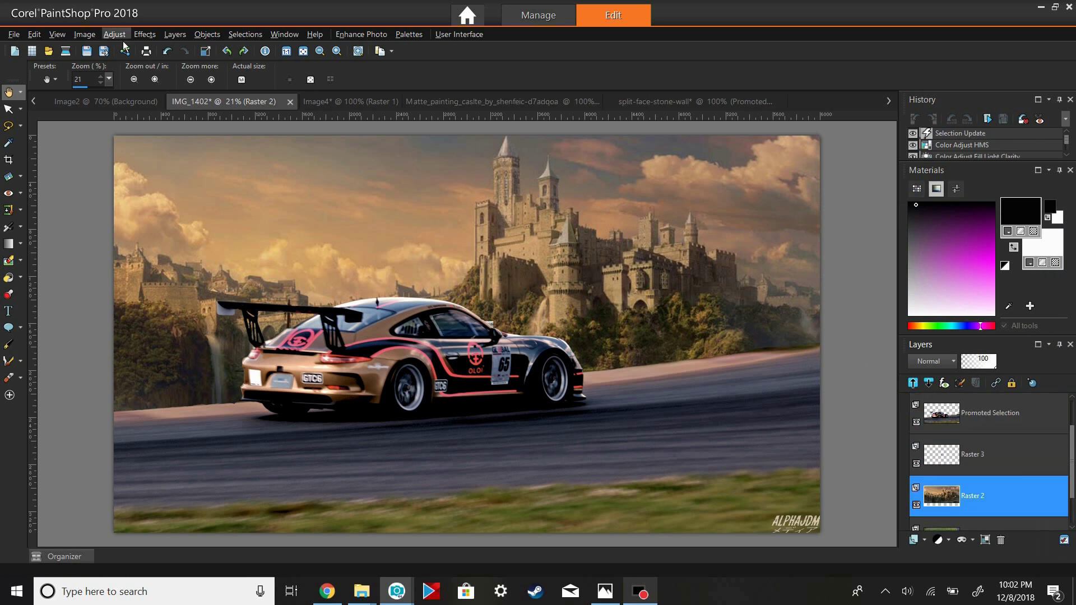
{"action": "left_click", "coordinate": [115, 34]}
{"action": "left_click", "coordinate": [336, 278]}
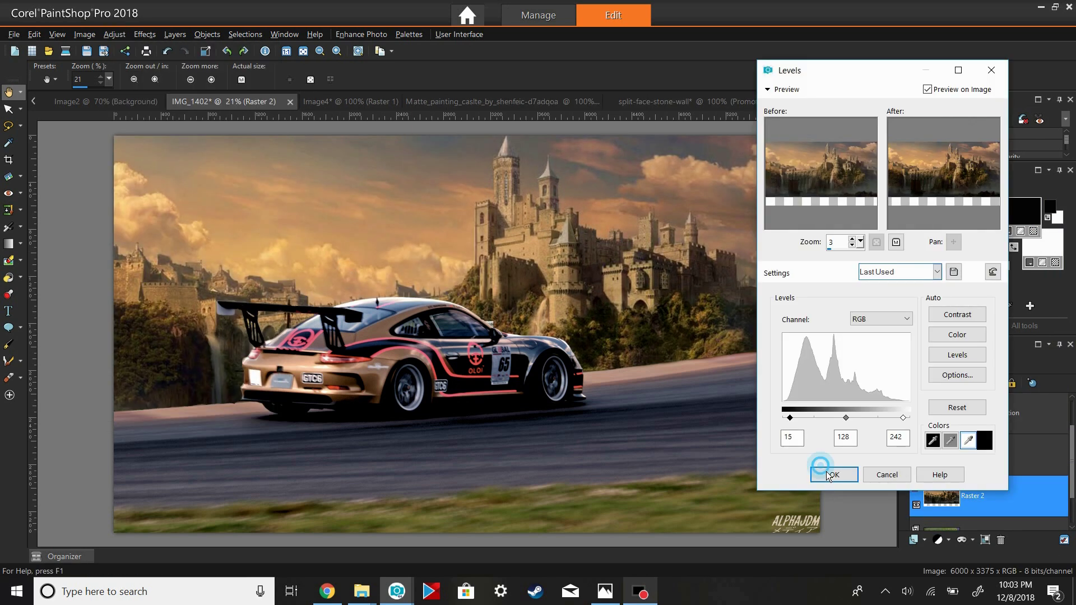
{"action": "key", "text": "ctrl+shift+p"}
{"action": "left_click", "coordinate": [114, 34]}
{"action": "left_click", "coordinate": [369, 235]}
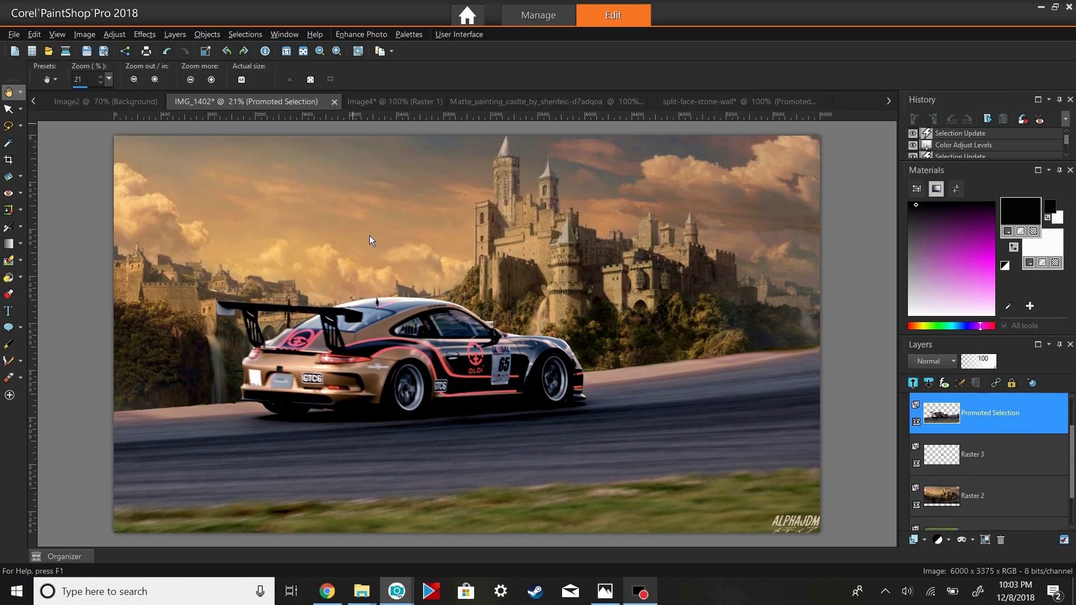
{"action": "left_click", "coordinate": [829, 473]}
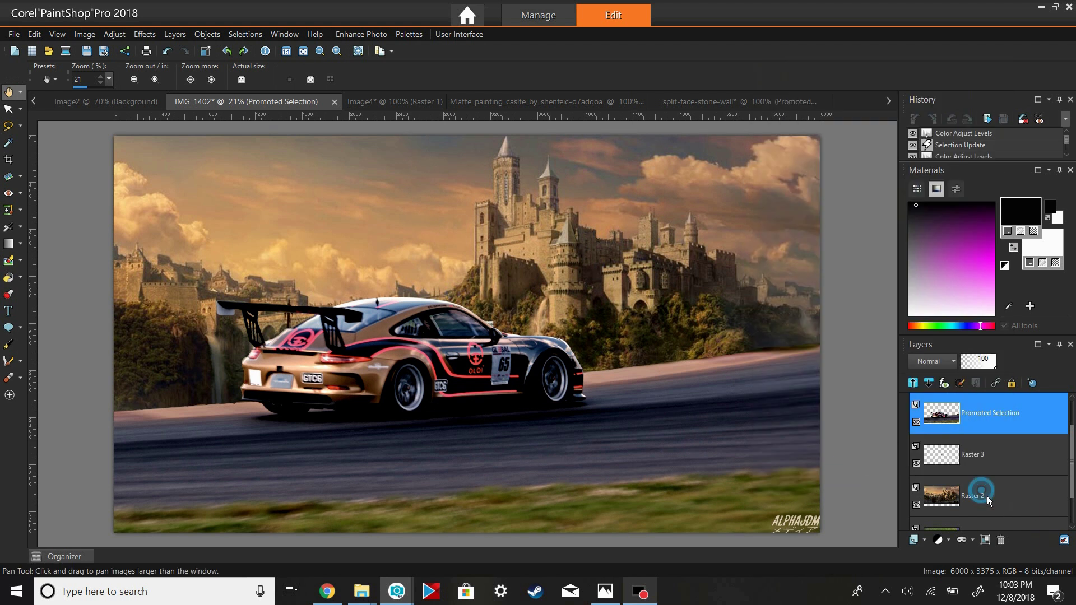
- High Pass Sharpen the car and then Raster 2 at radius 35, strength 35, Hard Light
{"action": "left_click", "coordinate": [114, 34]}
{"action": "left_click", "coordinate": [348, 235]}
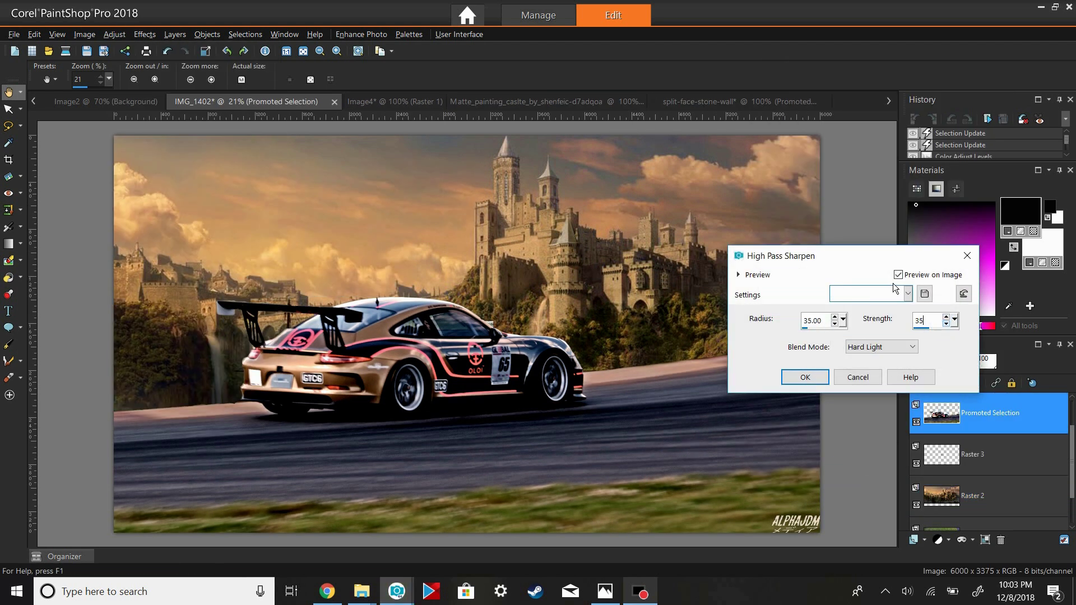
{"action": "key", "text": "Return"}
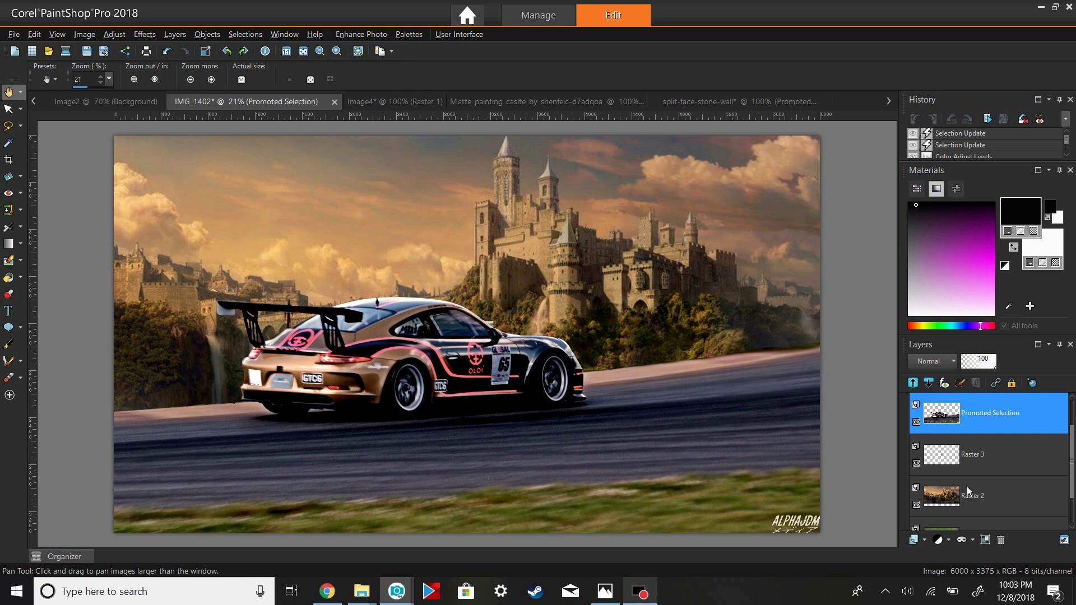
{"action": "left_click", "coordinate": [972, 498]}
{"action": "left_click", "coordinate": [114, 34]}
{"action": "left_click", "coordinate": [359, 241]}
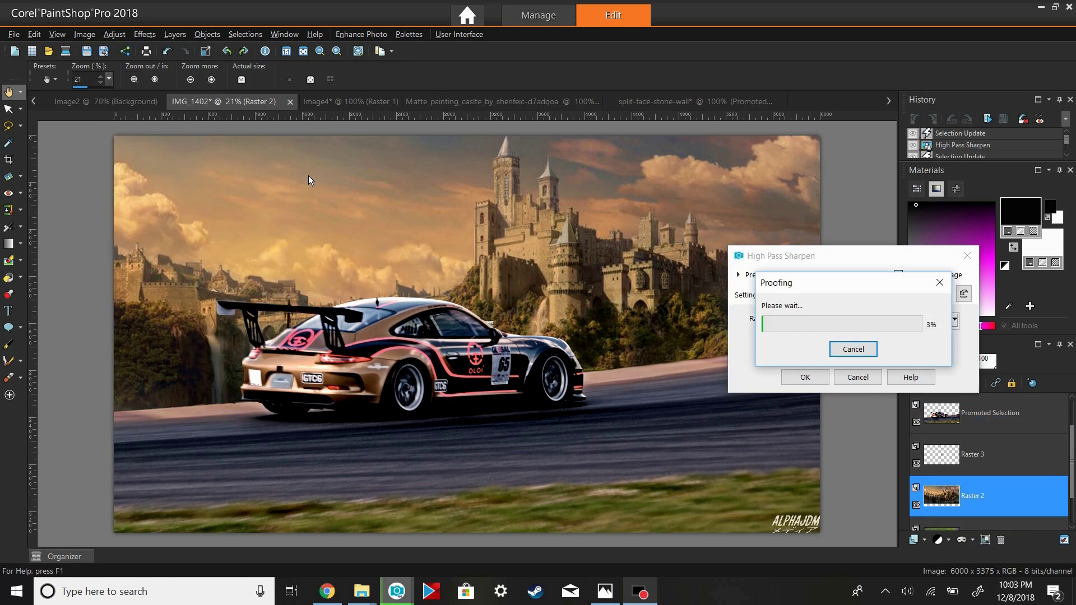
{"action": "key", "text": "Return"}
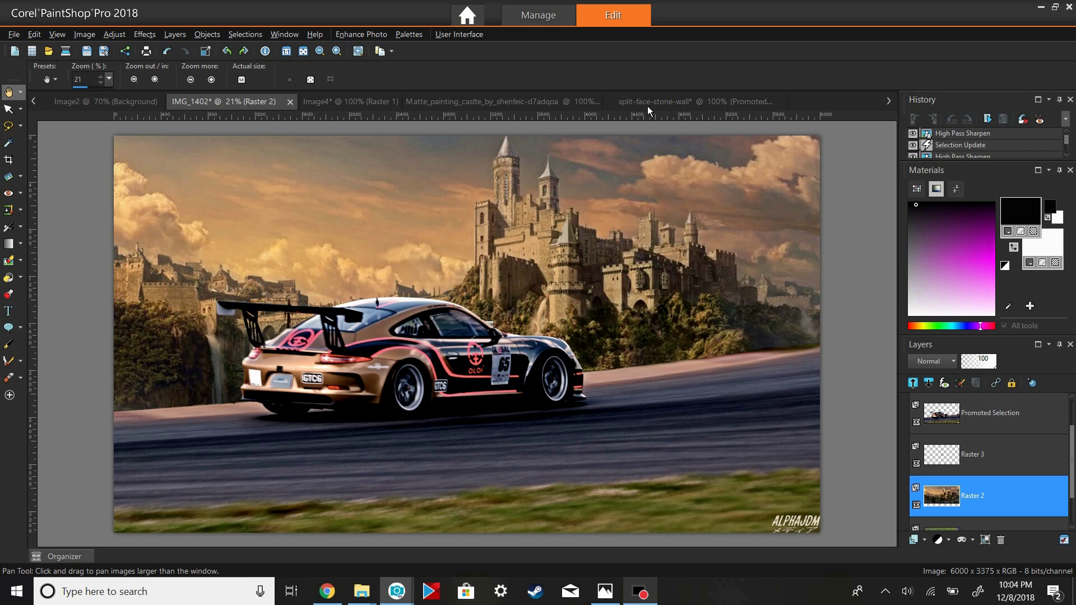
- Copy the greenery image and paste it into the race car composition as a new layer above the car
{"action": "left_click", "coordinate": [352, 102]}
{"action": "key", "text": "ctrl+c"}
{"action": "left_click", "coordinate": [224, 101]}
{"action": "right_click", "coordinate": [413, 259]}
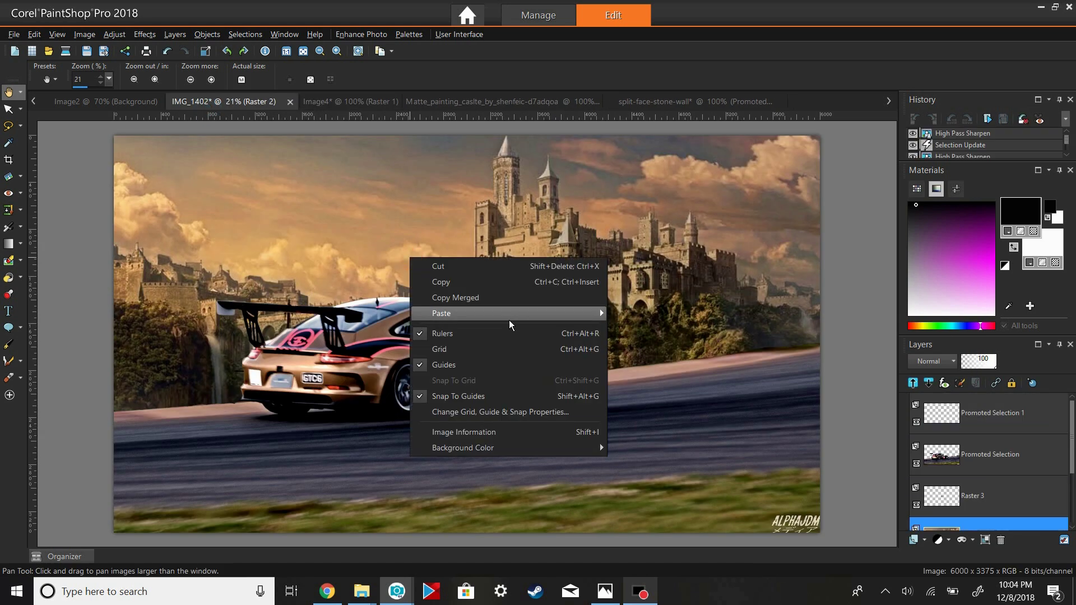
{"action": "left_click", "coordinate": [509, 312]}
{"action": "key", "text": "k"}
- Enlarge the bushes to about 235% and position them across the bottom-left foreground
{"action": "left_click_drag", "start_coordinate": [986, 526], "coordinate": [986, 448]}
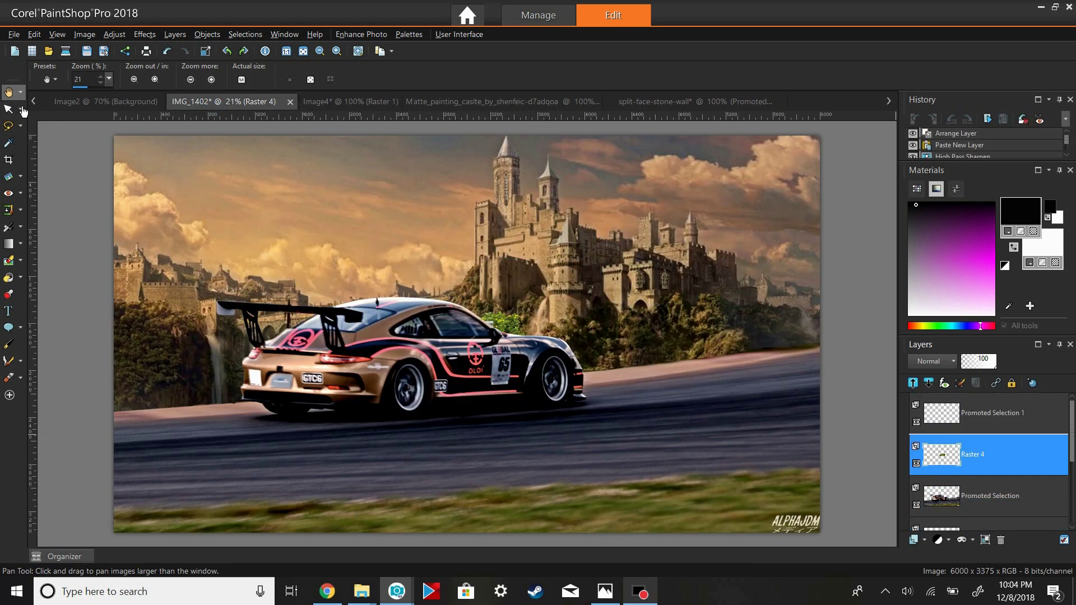
{"action": "mouse_move", "coordinate": [525, 339]}
{"action": "left_mouse_down"}
{"action": "mouse_move", "coordinate": [252, 512]}
{"action": "mouse_move", "coordinate": [375, 452]}
{"action": "mouse_move", "coordinate": [377, 436]}
{"action": "left_mouse_up"}
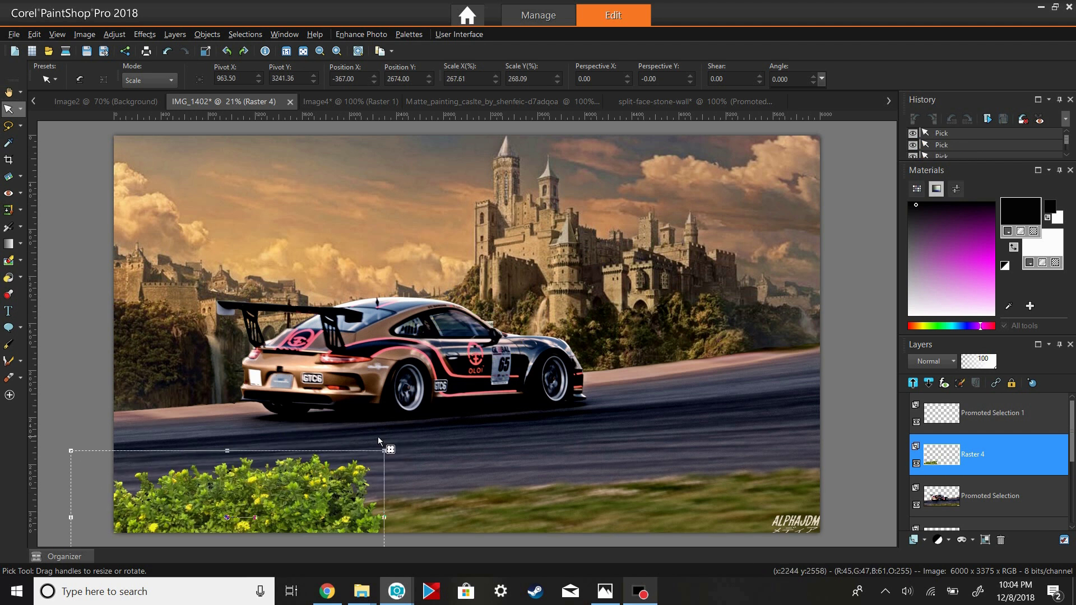
{"action": "mouse_move", "coordinate": [356, 492]}
{"action": "left_mouse_down"}
{"action": "mouse_move", "coordinate": [357, 507]}
{"action": "mouse_move", "coordinate": [502, 507]}
{"action": "left_mouse_up"}
- Duplicate the bush layer, flip the copy horizontally and move it right along the bottom
{"action": "right_click", "coordinate": [357, 507]}
{"action": "left_click", "coordinate": [350, 486]}
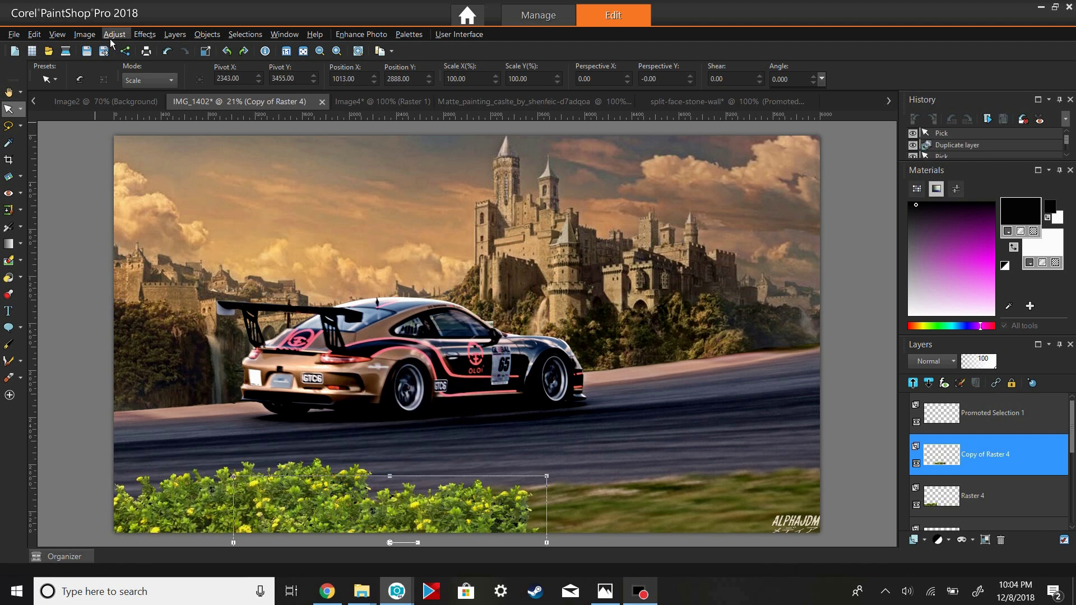
{"action": "left_click", "coordinate": [84, 34]}
{"action": "left_click", "coordinate": [263, 231]}
{"action": "left_click_drag", "start_coordinate": [573, 488], "coordinate": [630, 486]}
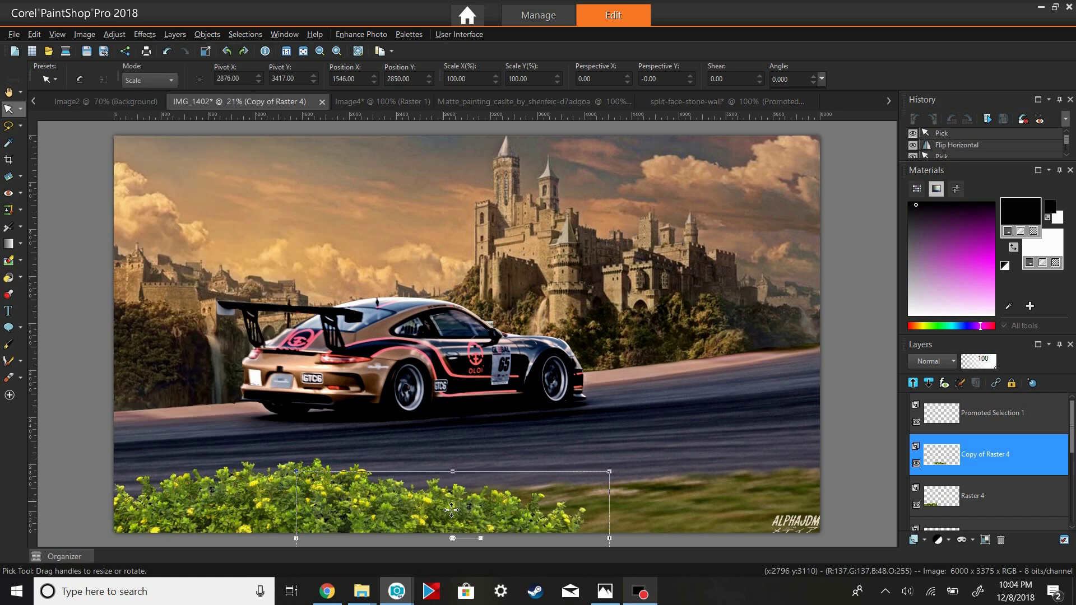
{"action": "key", "text": "a"}
{"action": "right_click", "coordinate": [1008, 453]}
{"action": "mouse_move", "coordinate": [966, 422]}
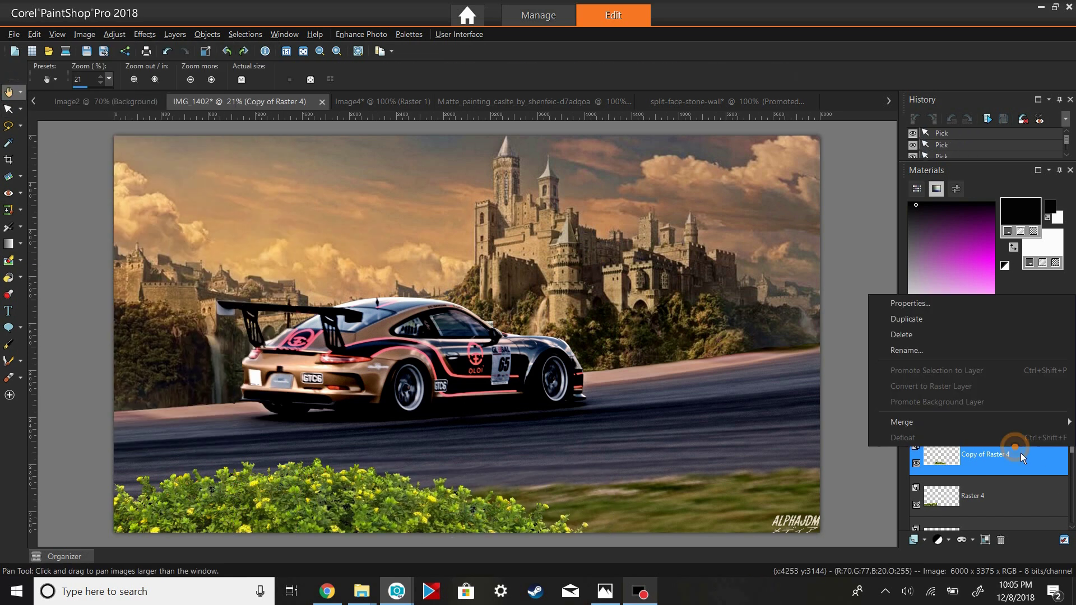
- Merge the bush copy down into Raster 4 and apply a Vibrancy boost
{"action": "key", "text": "Return"}
{"action": "left_click", "coordinate": [114, 34]}
{"action": "left_click", "coordinate": [314, 222]}
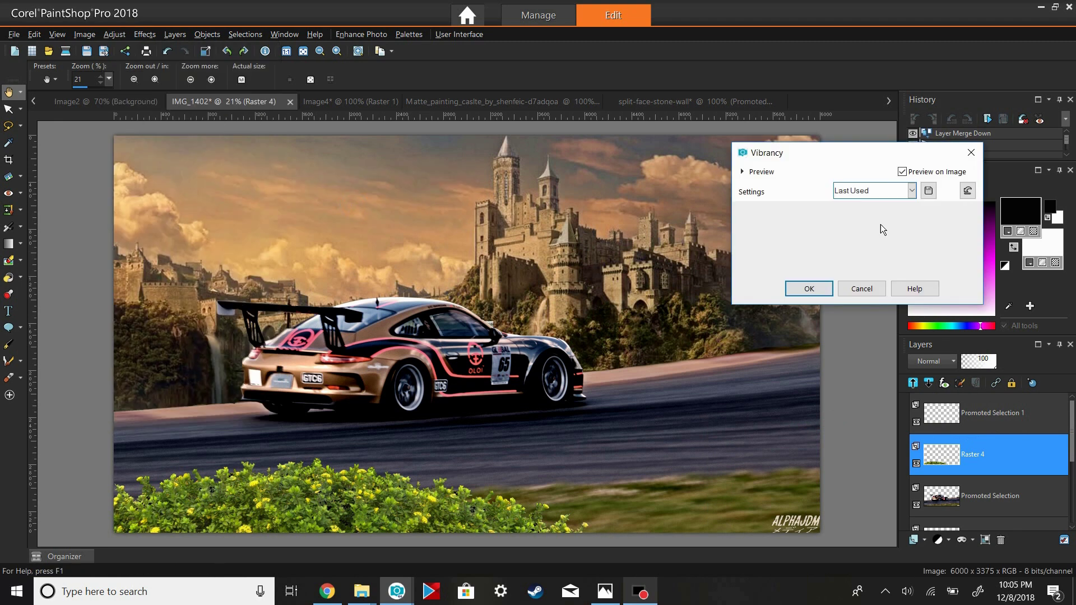
{"action": "left_click", "coordinate": [823, 290]}
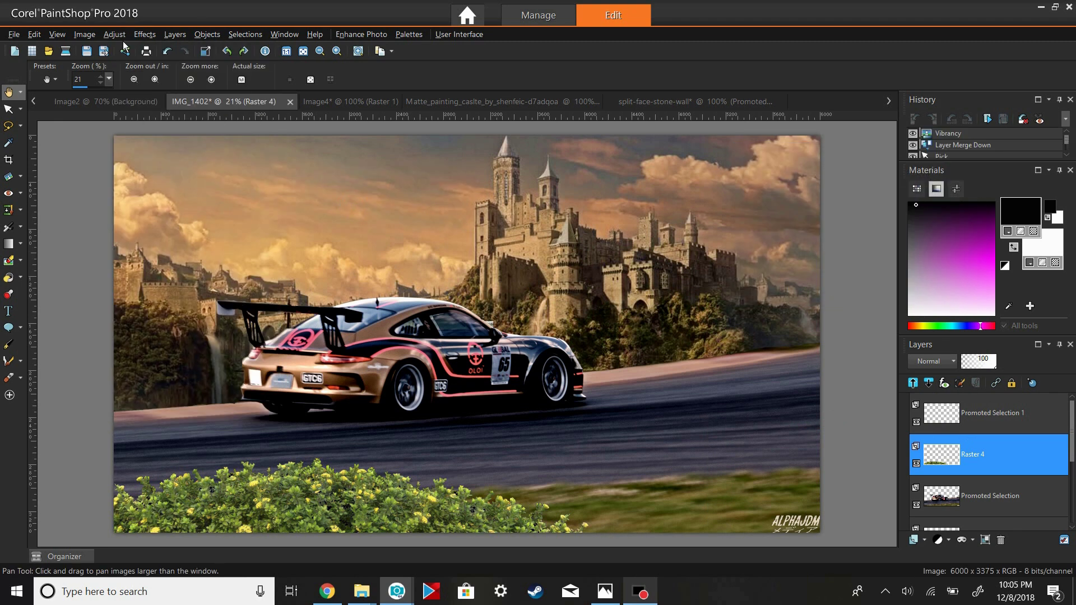
- Darken the bushes with Histogram Adjustment, gamma 0.58 and reduced midtone compression
{"action": "left_click", "coordinate": [114, 34]}
{"action": "left_click", "coordinate": [325, 208]}
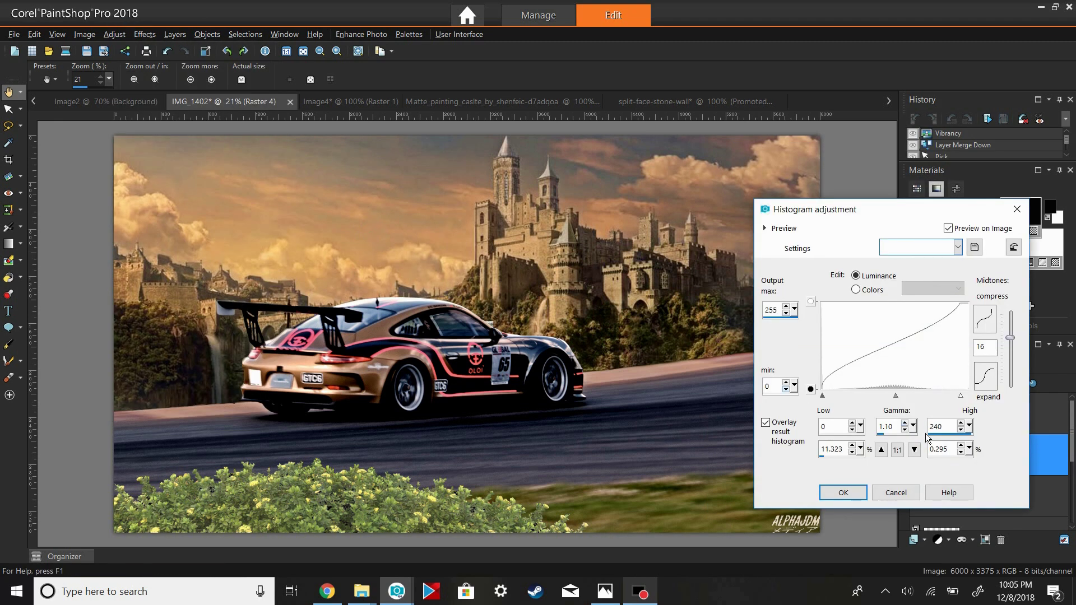
{"action": "left_click_drag", "start_coordinate": [913, 426], "coordinate": [901, 437]}
{"action": "left_click_drag", "start_coordinate": [1010, 340], "coordinate": [1019, 354]}
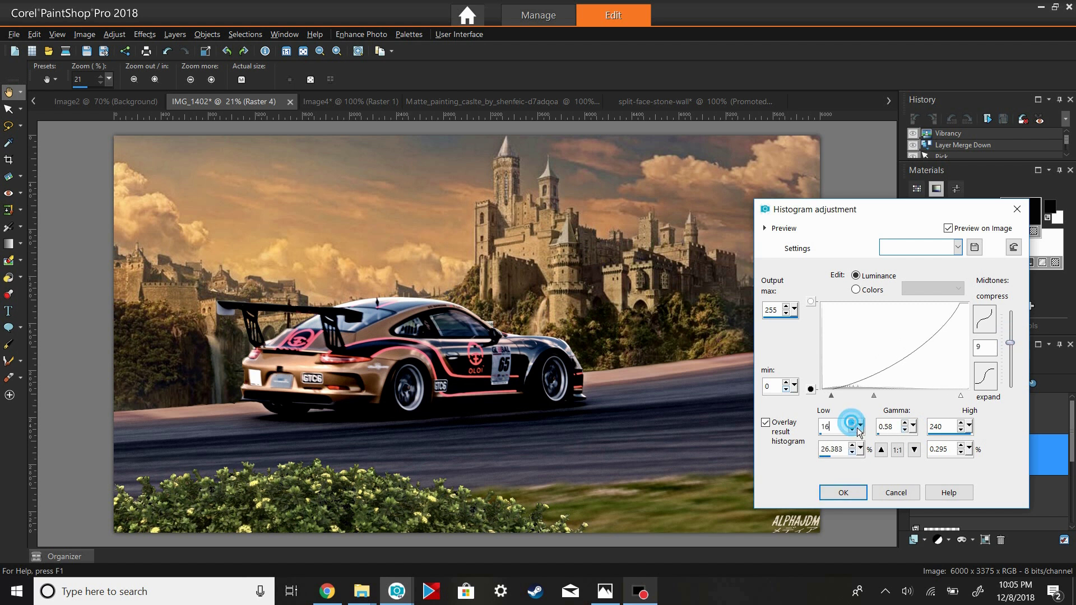
{"action": "left_click", "coordinate": [843, 493]}
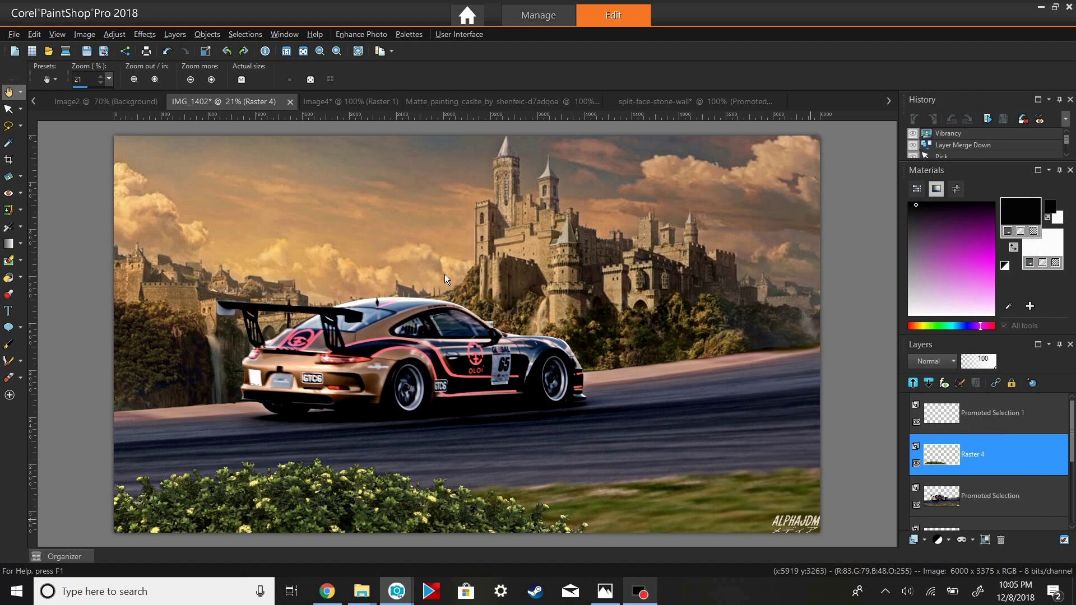
- Warm the bushes with White Balance and apply a Red/Green/Blue colour shift
{"action": "left_click", "coordinate": [114, 34]}
{"action": "left_click", "coordinate": [150, 112]}
{"action": "left_click", "coordinate": [812, 342]}
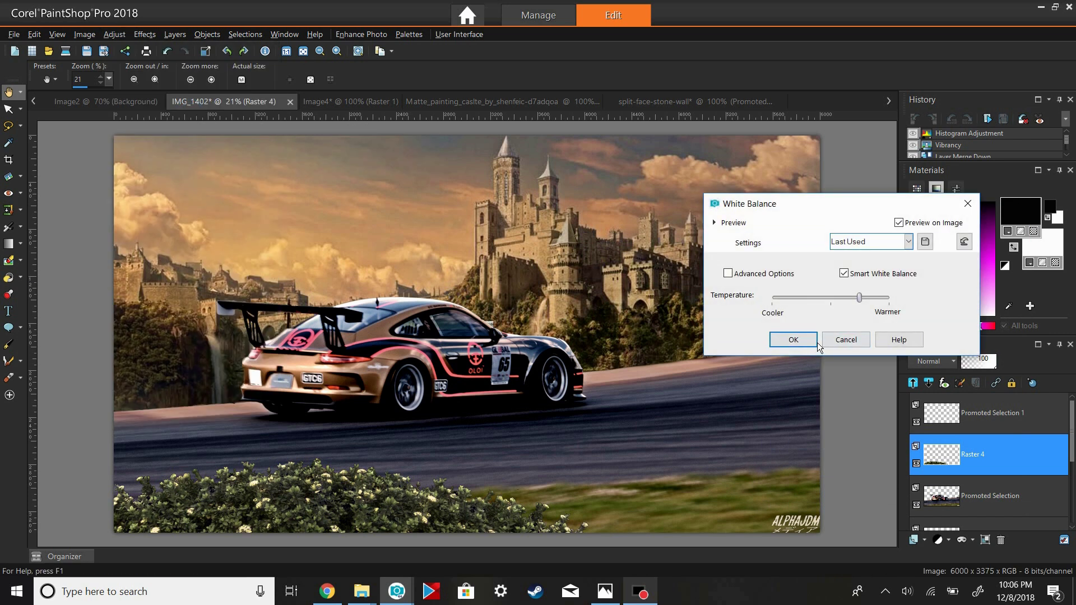
{"action": "left_click", "coordinate": [115, 34]}
{"action": "left_click", "coordinate": [383, 167]}
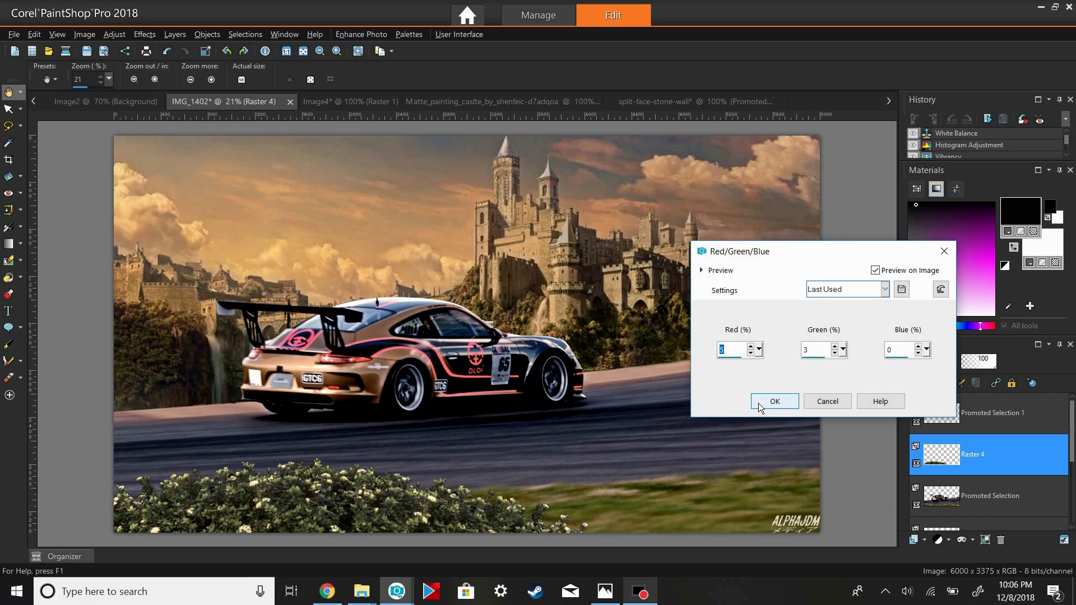
{"action": "left_click", "coordinate": [758, 407]}
- Darken bush shadows and highlights, apply High Pass Sharpen, then bring up the stone-wall image
{"action": "left_click", "coordinate": [114, 34]}
{"action": "left_click", "coordinate": [364, 183]}
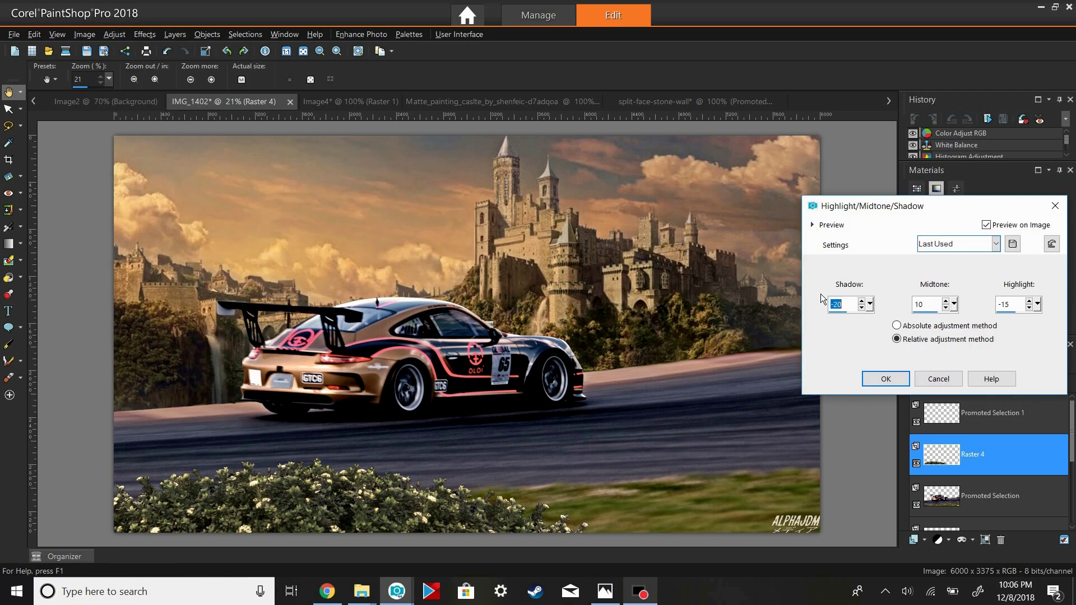
{"action": "left_click", "coordinate": [867, 383]}
{"action": "left_click", "coordinate": [115, 34]}
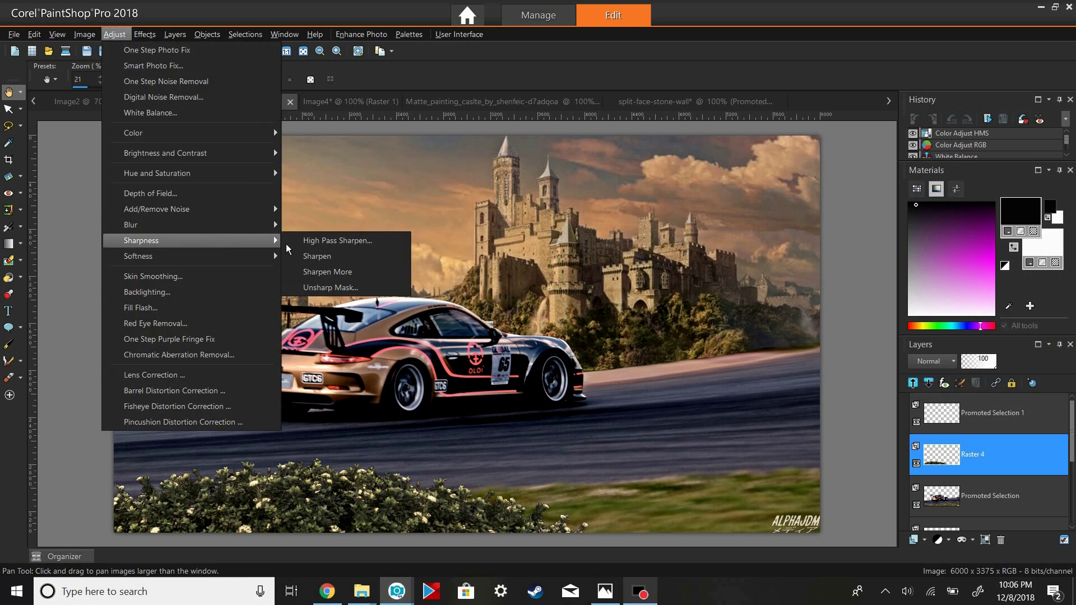
{"action": "left_click", "coordinate": [325, 241]}
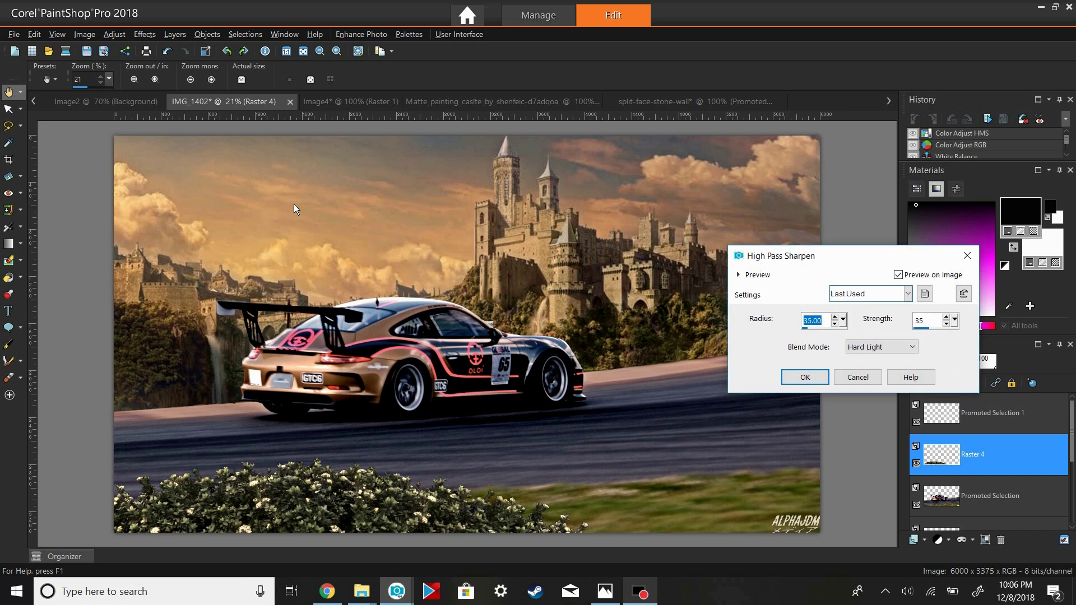
{"action": "key", "text": "Return"}
{"action": "left_click", "coordinate": [687, 102]}
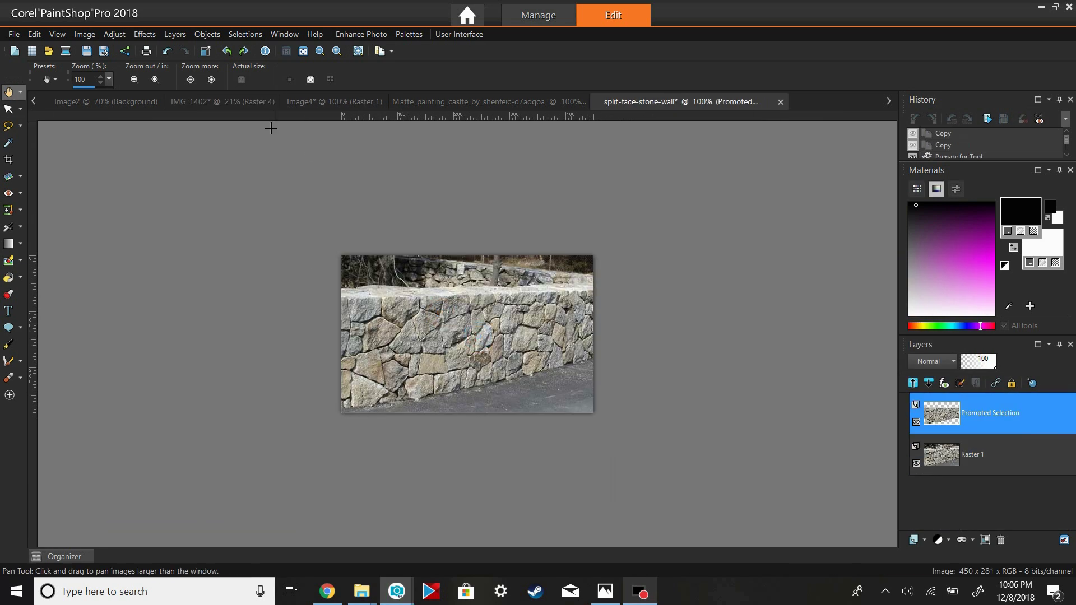
- Paste the stone wall as a new layer below the car, placed behind the car's rear
{"action": "left_click", "coordinate": [223, 102]}
{"action": "right_click", "coordinate": [263, 253]}
{"action": "left_click", "coordinate": [283, 305]}
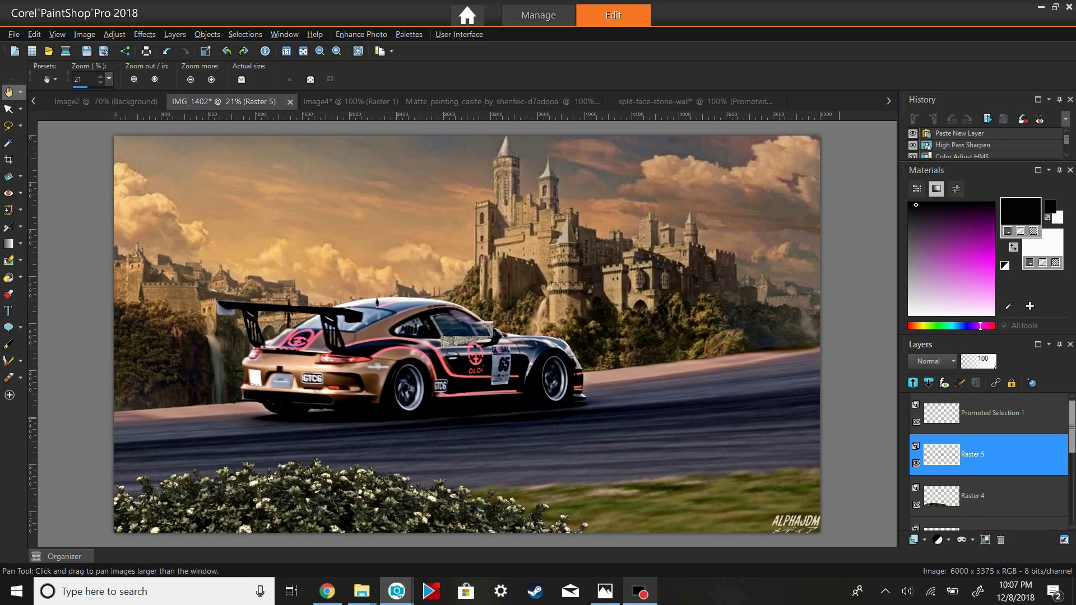
{"action": "left_click_drag", "start_coordinate": [986, 453], "coordinate": [986, 524]}
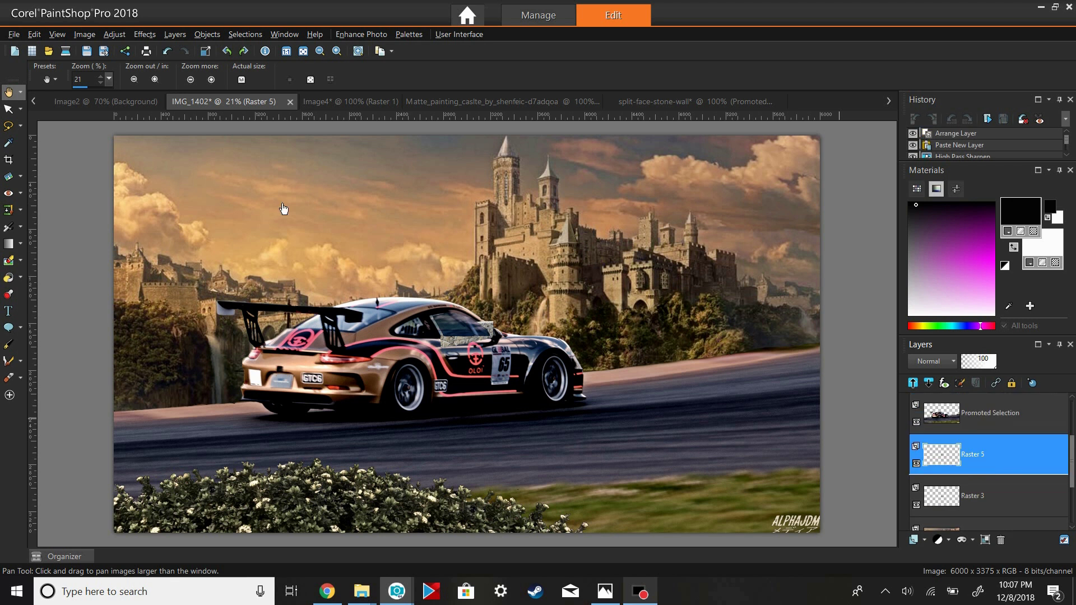
{"action": "key", "text": "k"}
{"action": "mouse_move", "coordinate": [509, 332]}
{"action": "left_mouse_down"}
{"action": "mouse_move", "coordinate": [177, 396]}
{"action": "mouse_move", "coordinate": [232, 380]}
{"action": "left_mouse_up"}
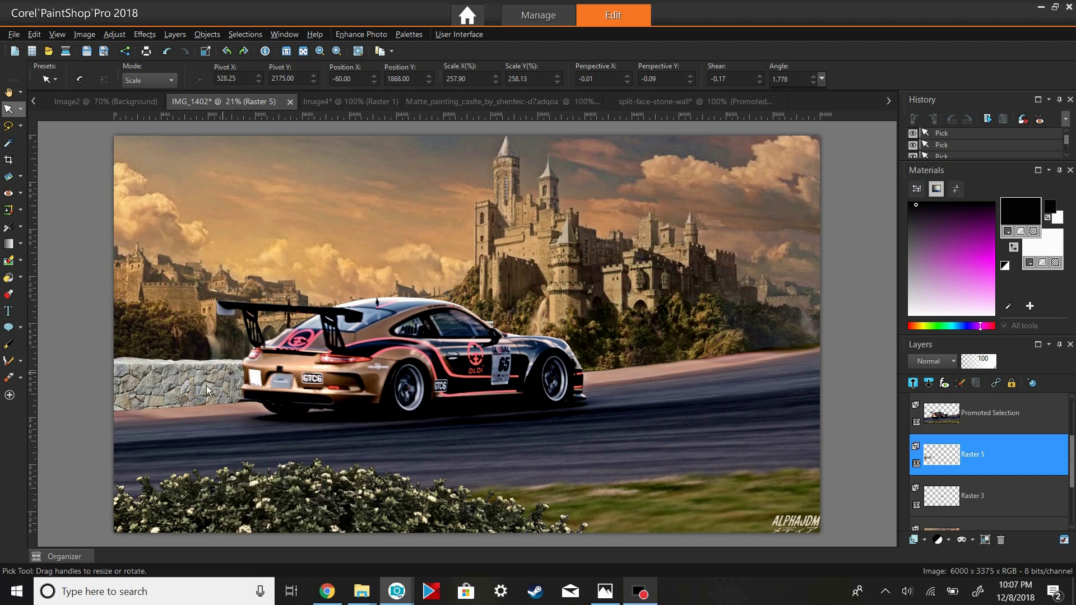
- Duplicate the wall piece three times, spreading copies along the road toward the front wheel
{"action": "key", "text": "ctrl+shift+d"}
{"action": "left_click_drag", "start_coordinate": [204, 387], "coordinate": [823, 357]}
{"action": "key", "text": "ctrl+shift+d"}
{"action": "right_click", "coordinate": [708, 359]}
{"action": "key", "text": "ctrl+shift+d"}
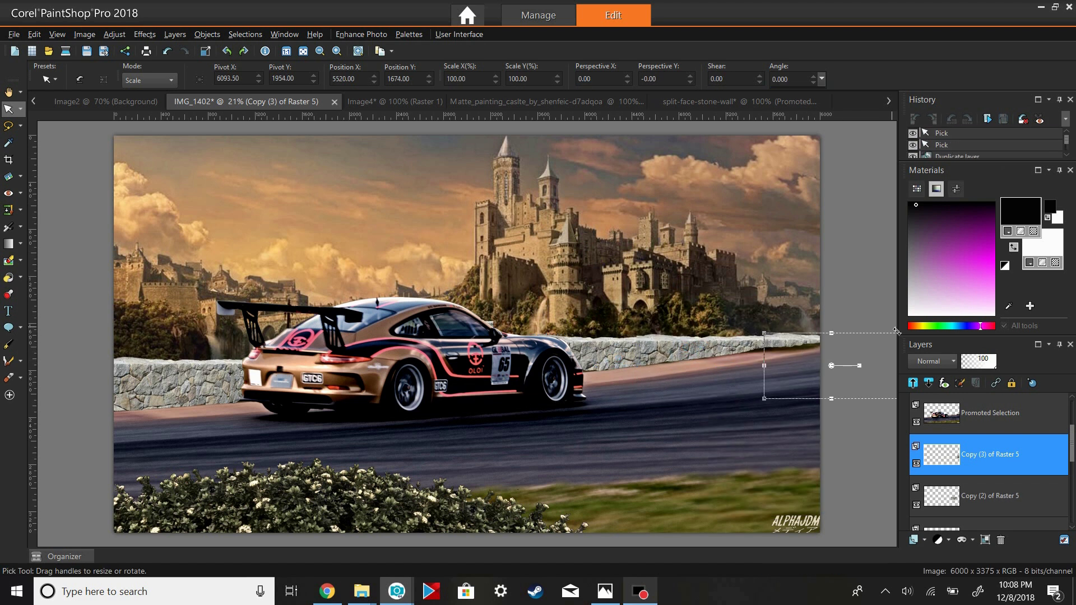
- Merge the wall copies down into a single Raster 5 layer
{"action": "key", "text": "a"}
{"action": "right_click", "coordinate": [996, 455]}
{"action": "left_click", "coordinate": [763, 427]}
{"action": "right_click", "coordinate": [997, 460]}
{"action": "left_click", "coordinate": [759, 423]}
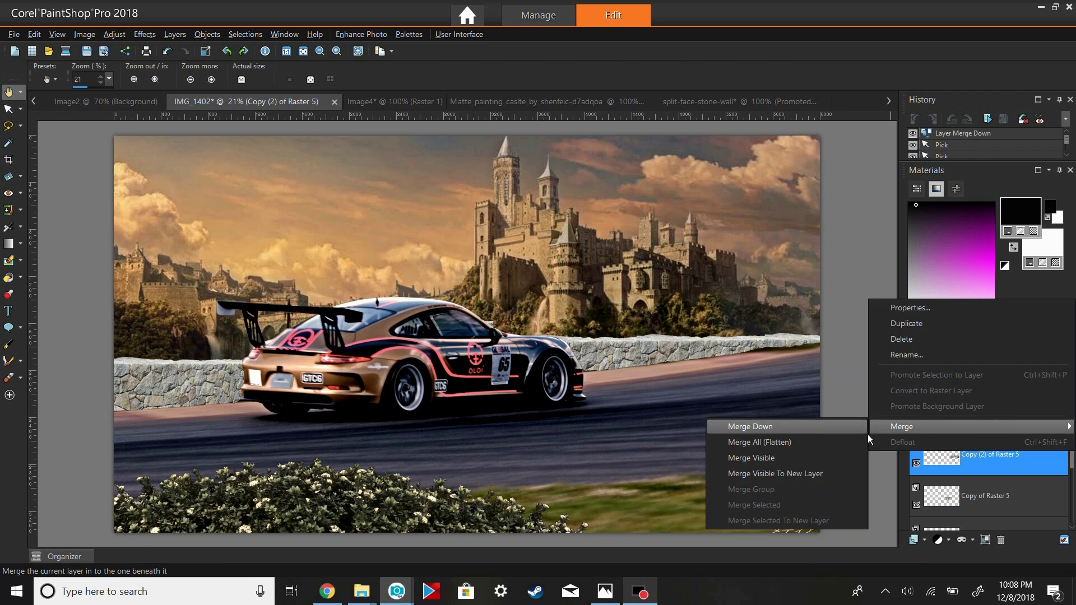
{"action": "right_click", "coordinate": [953, 448]}
{"action": "left_click", "coordinate": [759, 423]}
- Darken the wall with Histogram Adjustment: gamma 0.60, midtone compression 9, low point 15
{"action": "left_click", "coordinate": [114, 34]}
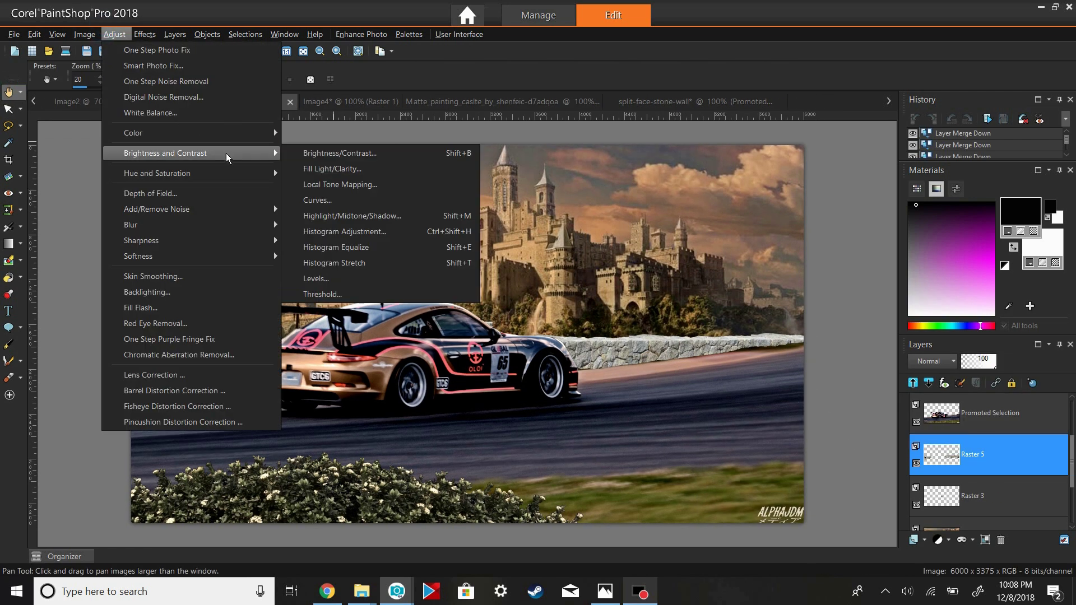
{"action": "left_click", "coordinate": [404, 228]}
{"action": "left_click", "coordinate": [1011, 247]}
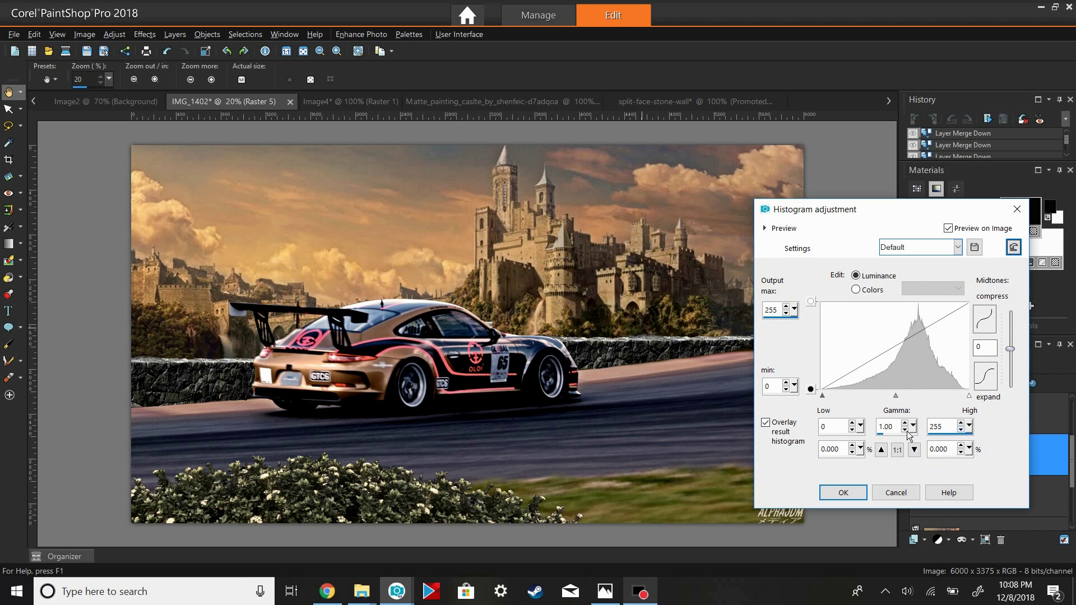
{"action": "left_click", "coordinate": [905, 430]}
{"action": "left_click", "coordinate": [912, 431]}
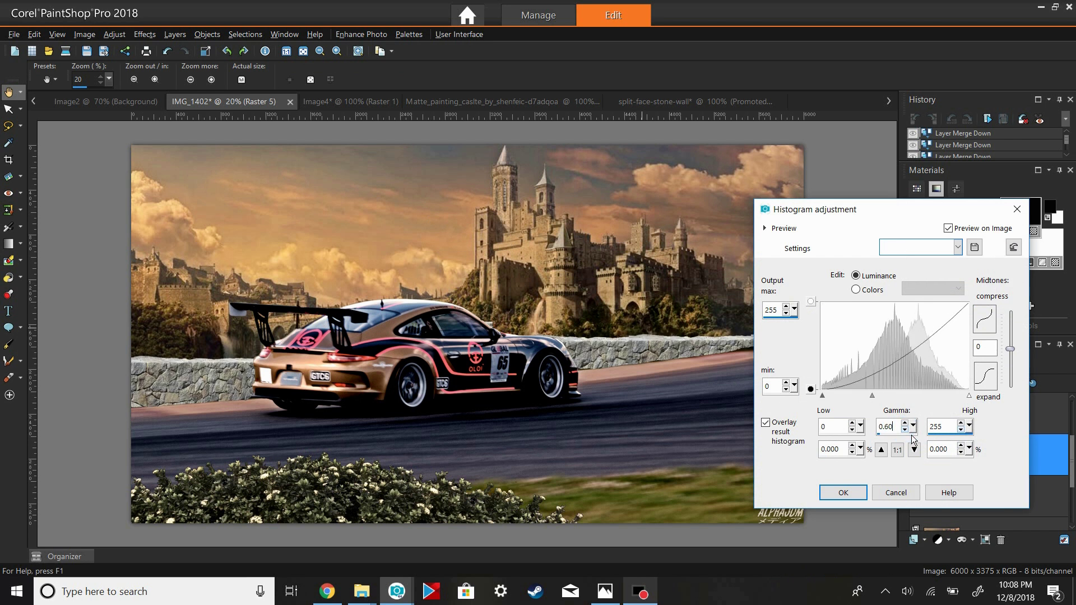
{"action": "left_click_drag", "start_coordinate": [1010, 349], "coordinate": [1017, 343]}
{"action": "left_click", "coordinate": [851, 423]}
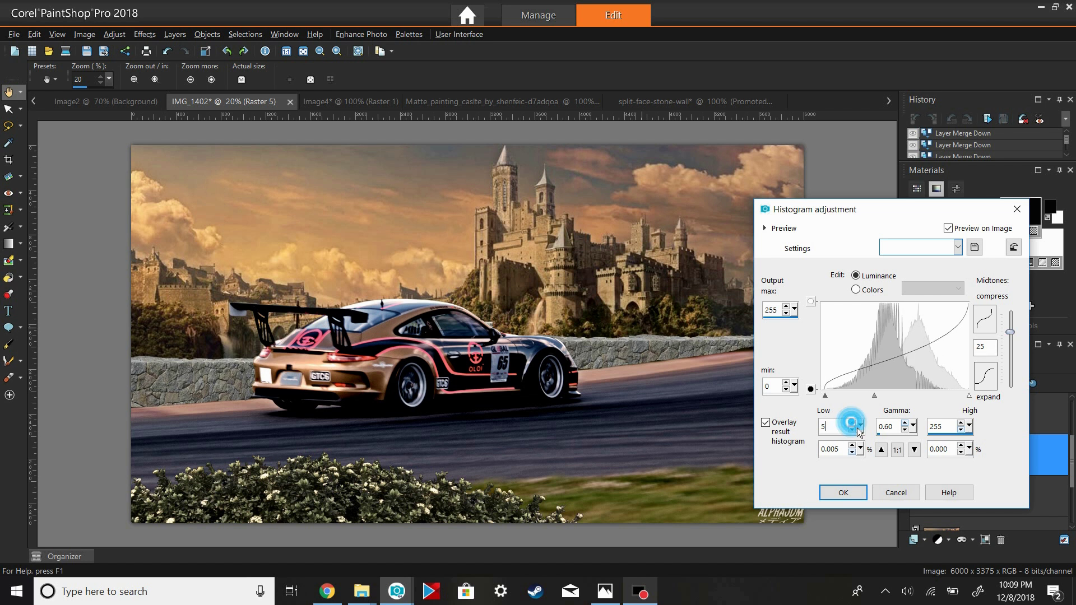
{"action": "left_click", "coordinate": [842, 493]}
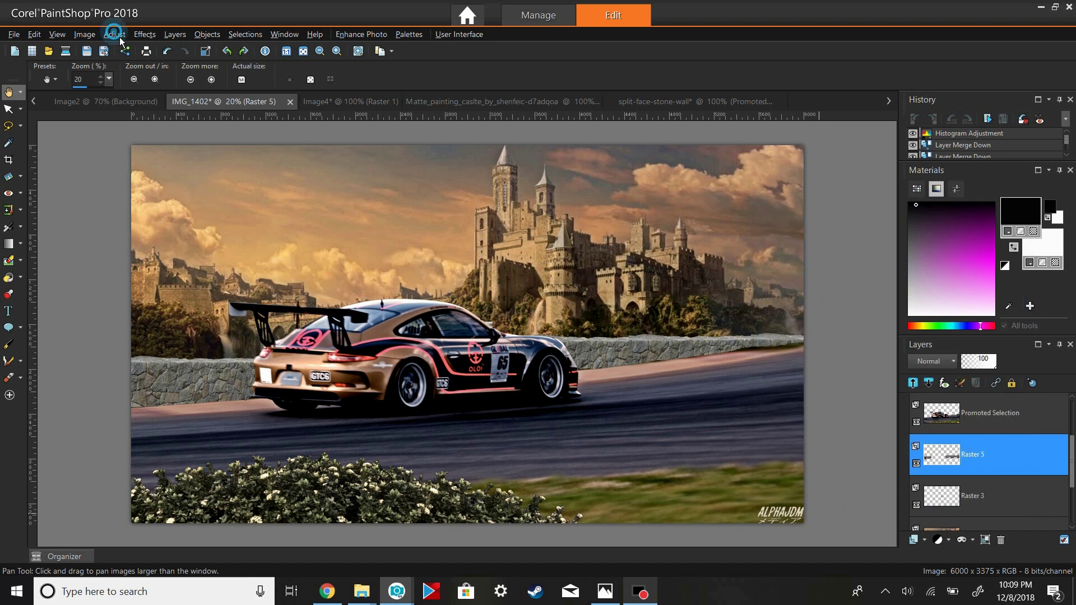
- Apply Vibrancy, White Balance and a Red/Green/Blue shift to the Raster 5 wall layer
{"action": "left_click", "coordinate": [114, 34]}
{"action": "left_click", "coordinate": [404, 205]}
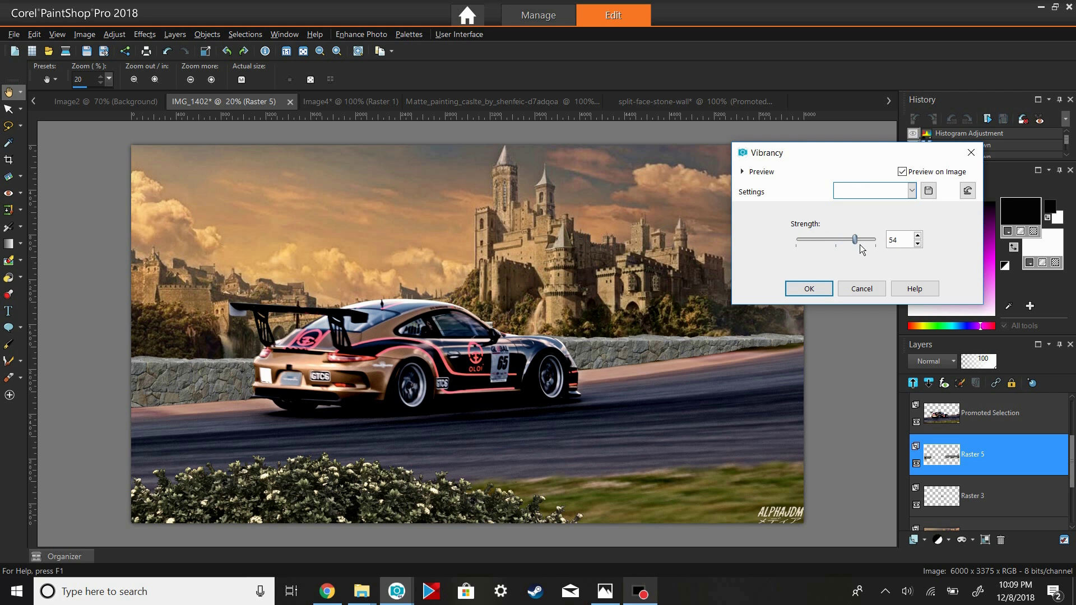
{"action": "left_click", "coordinate": [808, 288]}
{"action": "left_click", "coordinate": [115, 34]}
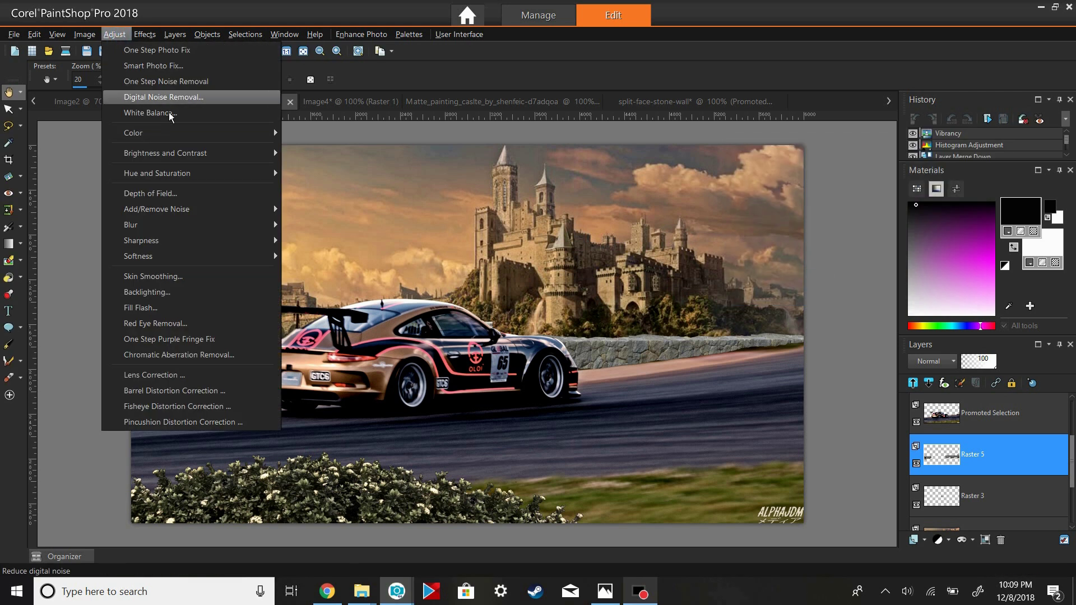
{"action": "left_click", "coordinate": [171, 113]}
{"action": "left_click", "coordinate": [792, 339]}
{"action": "left_click", "coordinate": [115, 34]}
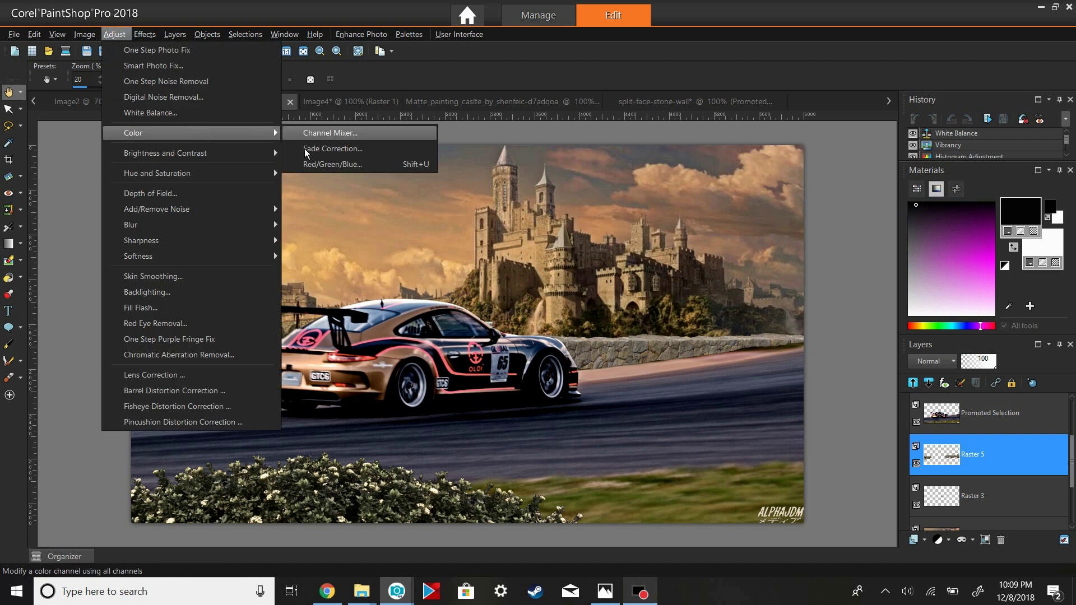
{"action": "left_click", "coordinate": [347, 162]}
{"action": "left_click", "coordinate": [773, 401]}
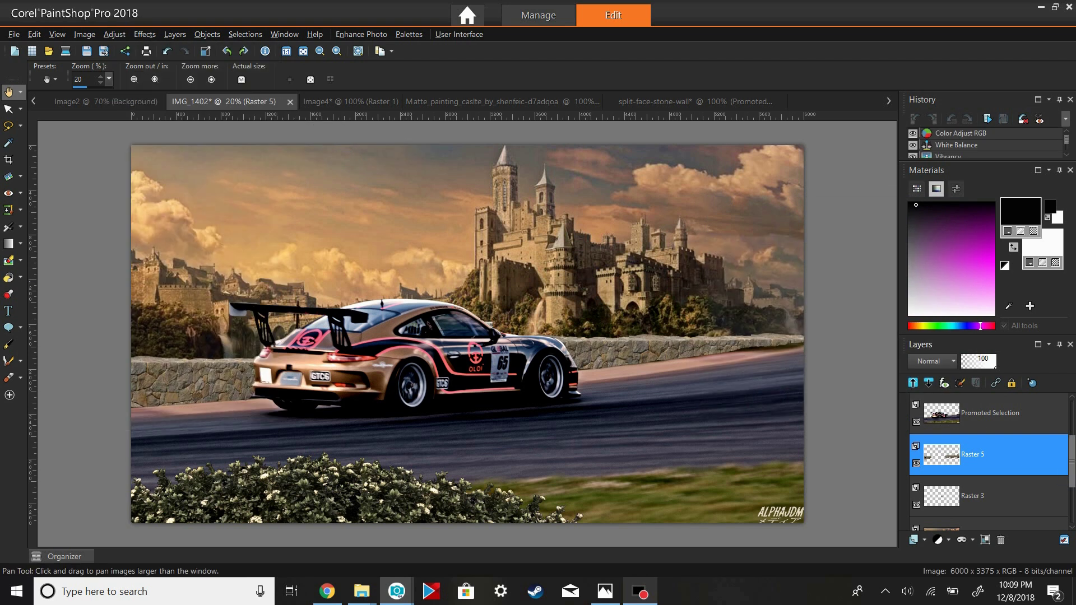
- Apply a Red/Green/Blue shift to Raster 4, then High Pass Sharpen it
{"action": "scroll", "coordinate": [986, 454], "scroll_direction": "up", "scroll_amount": 2}
{"action": "left_click", "coordinate": [986, 453]}
{"action": "left_click", "coordinate": [115, 34]}
{"action": "left_click", "coordinate": [342, 229]}
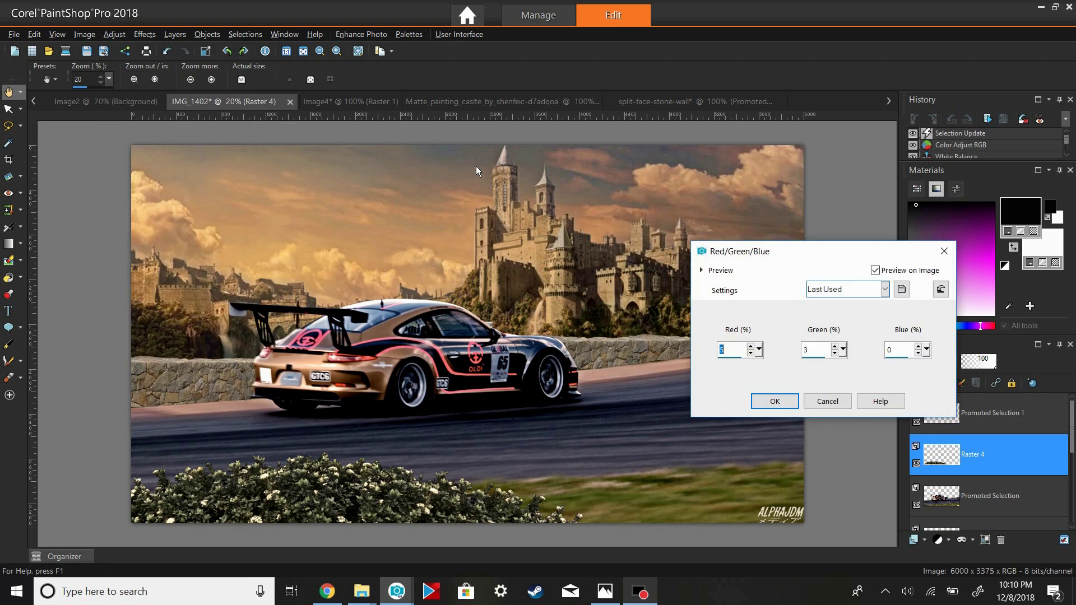
{"action": "left_click", "coordinate": [781, 402]}
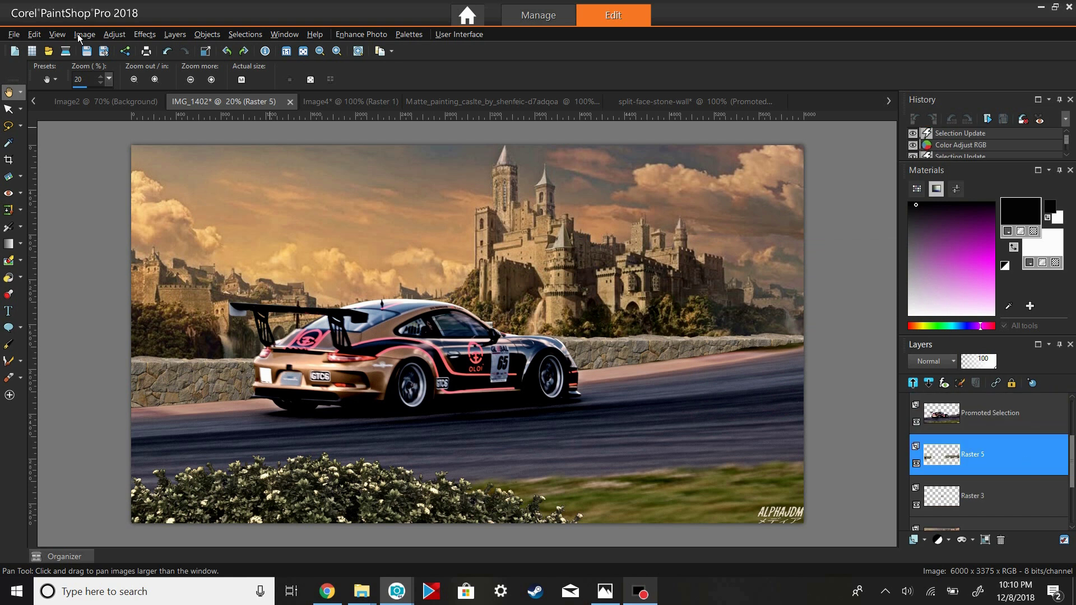
{"action": "left_click", "coordinate": [320, 252]}
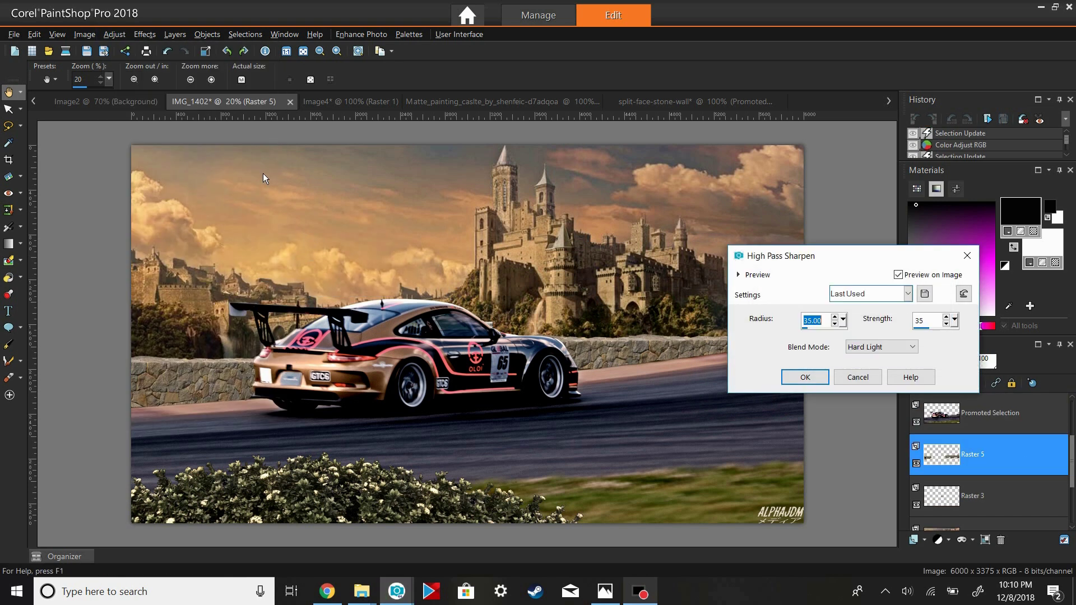
{"action": "key", "text": "Return"}
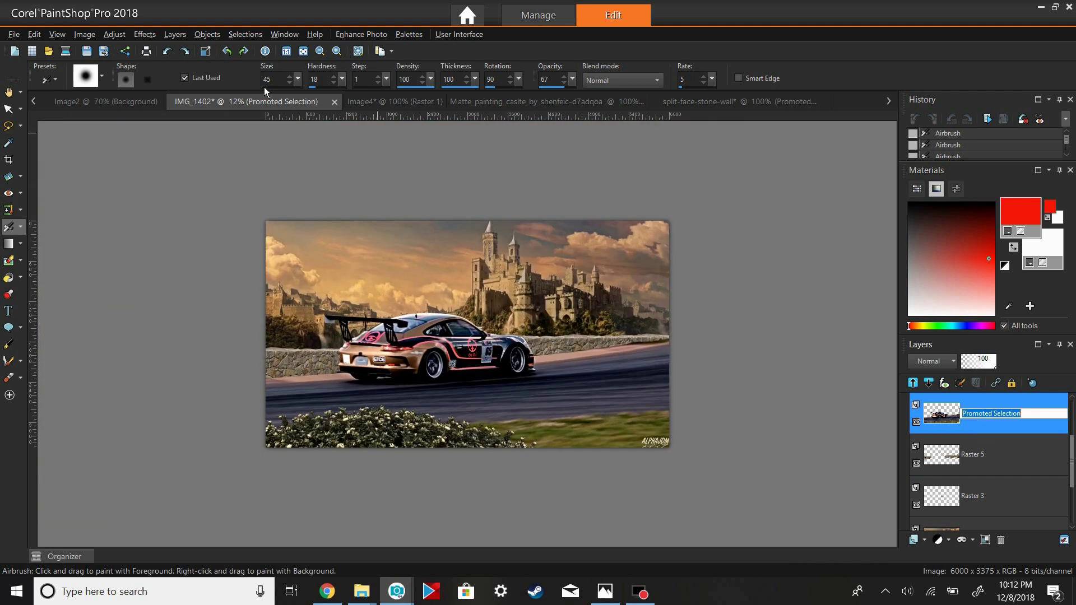
- Apply Vibrancy to the Promoted Selection layer and to Raster 2
{"action": "left_click", "coordinate": [115, 34]}
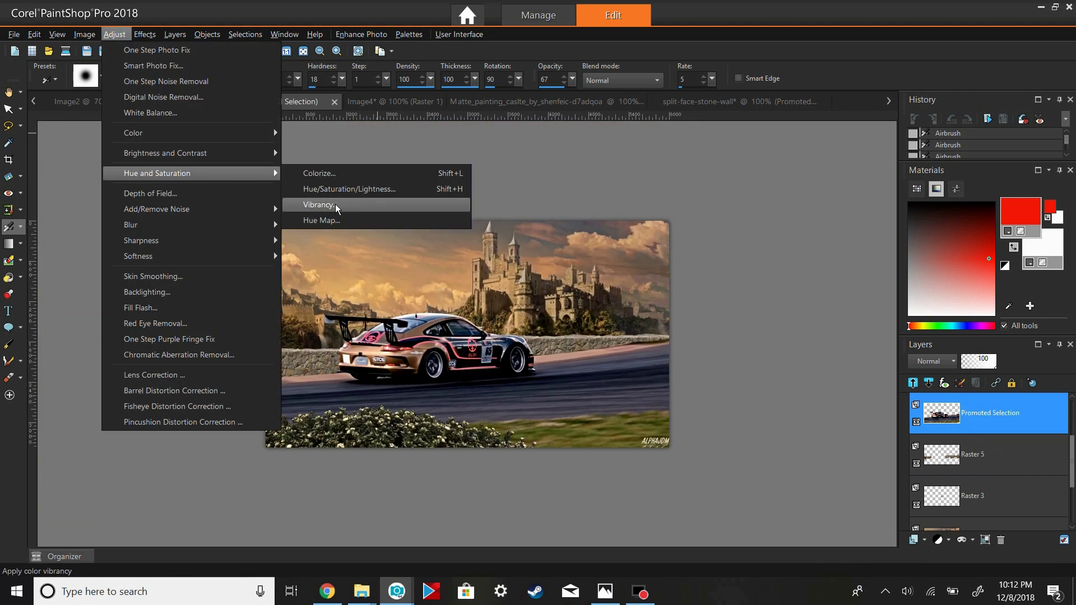
{"action": "left_click", "coordinate": [337, 215]}
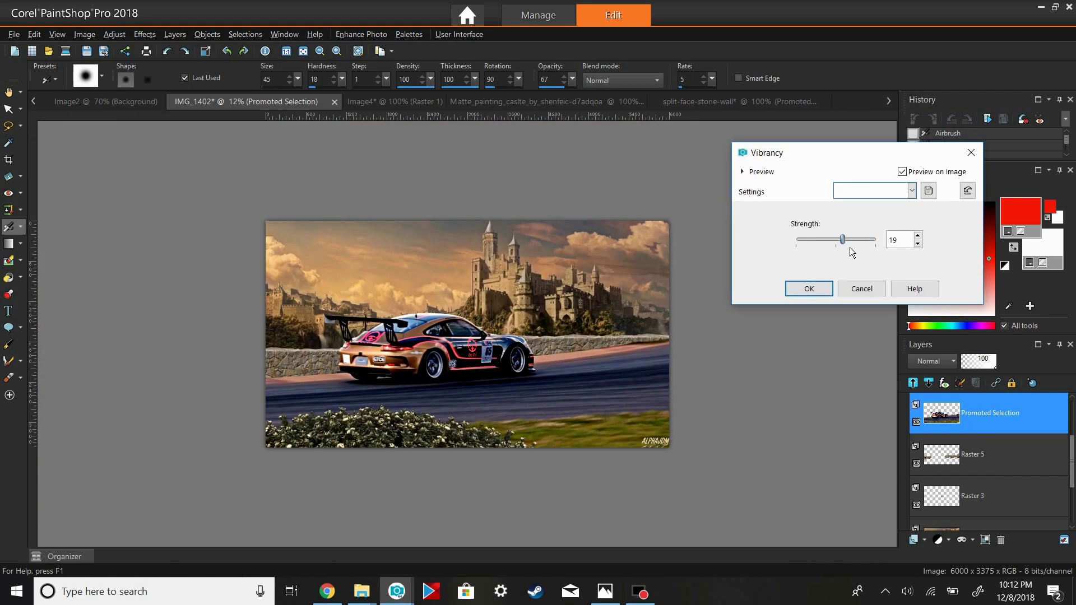
{"action": "left_click", "coordinate": [809, 288]}
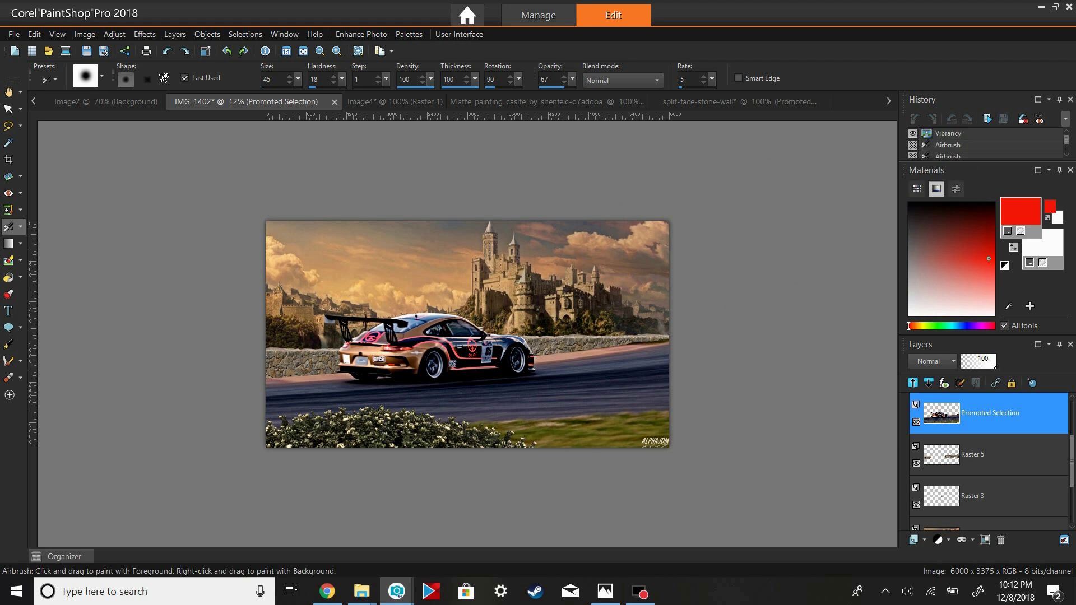
{"action": "scroll", "coordinate": [986, 453], "scroll_direction": "down", "scroll_amount": 3}
{"action": "left_click", "coordinate": [972, 454]}
{"action": "left_click", "coordinate": [114, 34]}
{"action": "left_click", "coordinate": [358, 211]}
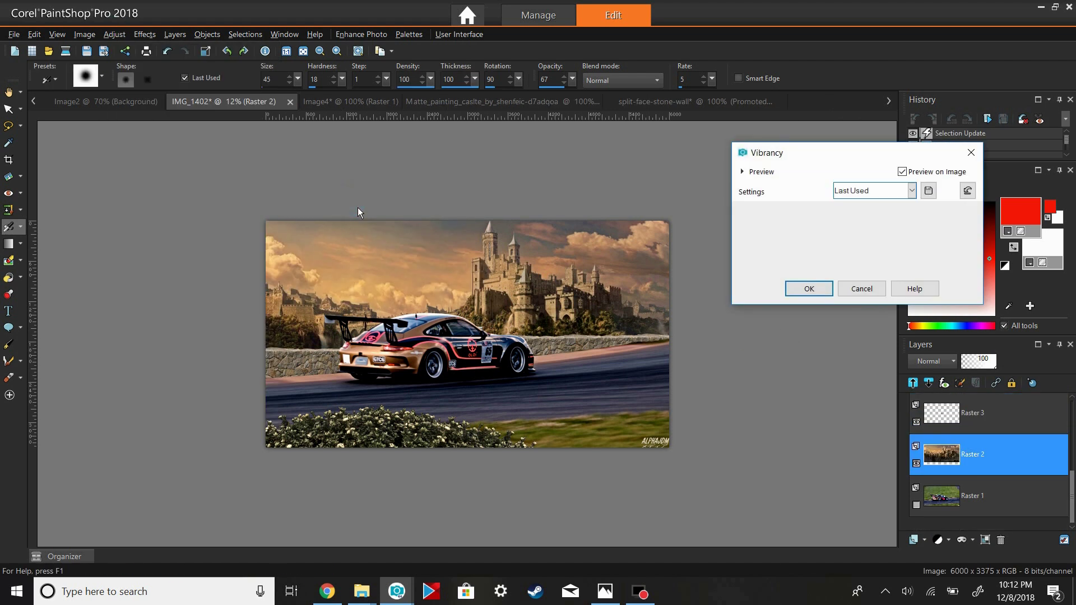
{"action": "key", "text": "Return"}
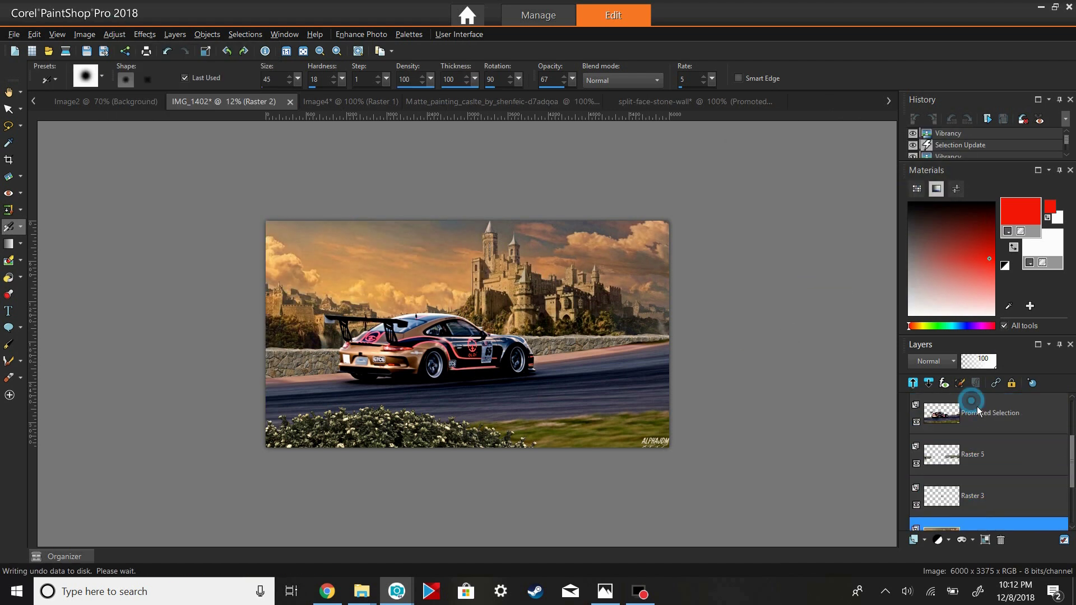
- Tint red with Red/Green/Blue (Red 9) and flatten everything with Merge All
{"action": "left_click", "coordinate": [115, 35]}
{"action": "left_click", "coordinate": [347, 163]}
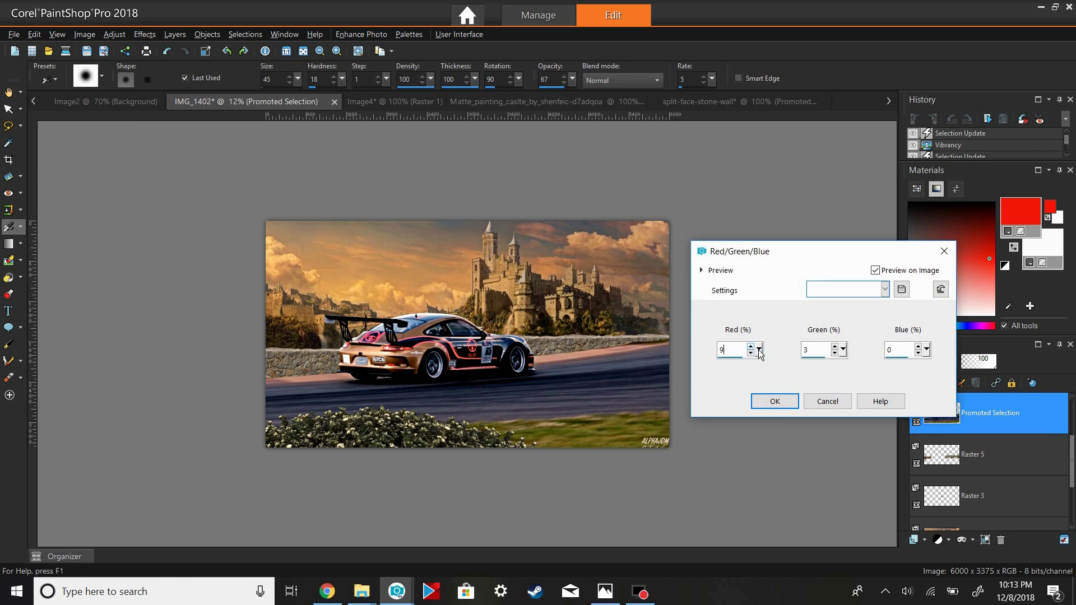
{"action": "left_click", "coordinate": [775, 402]}
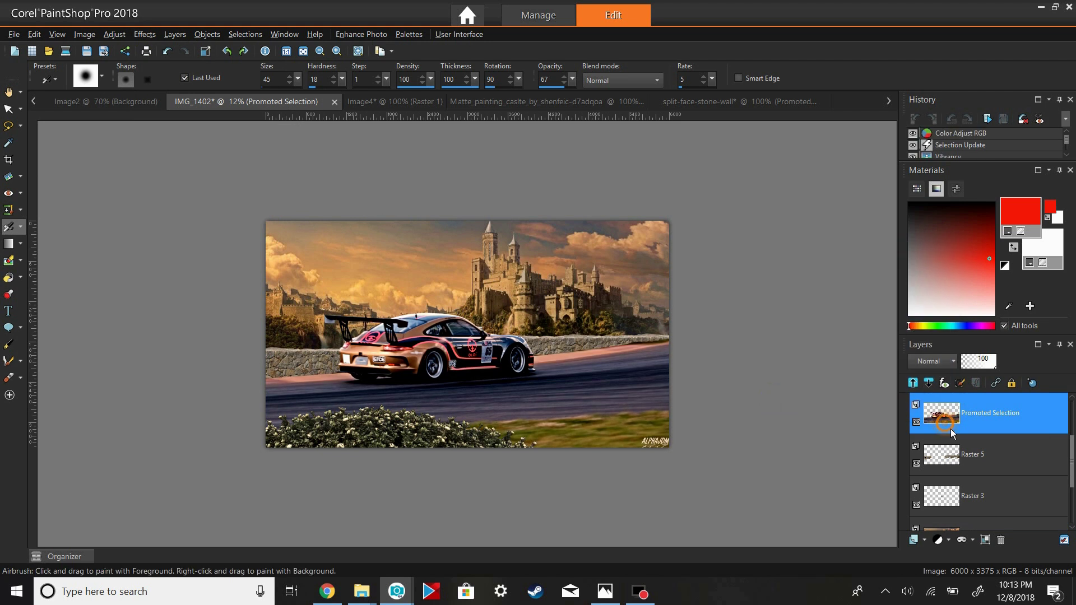
{"action": "right_click", "coordinate": [946, 415]}
{"action": "left_click", "coordinate": [357, 169]}
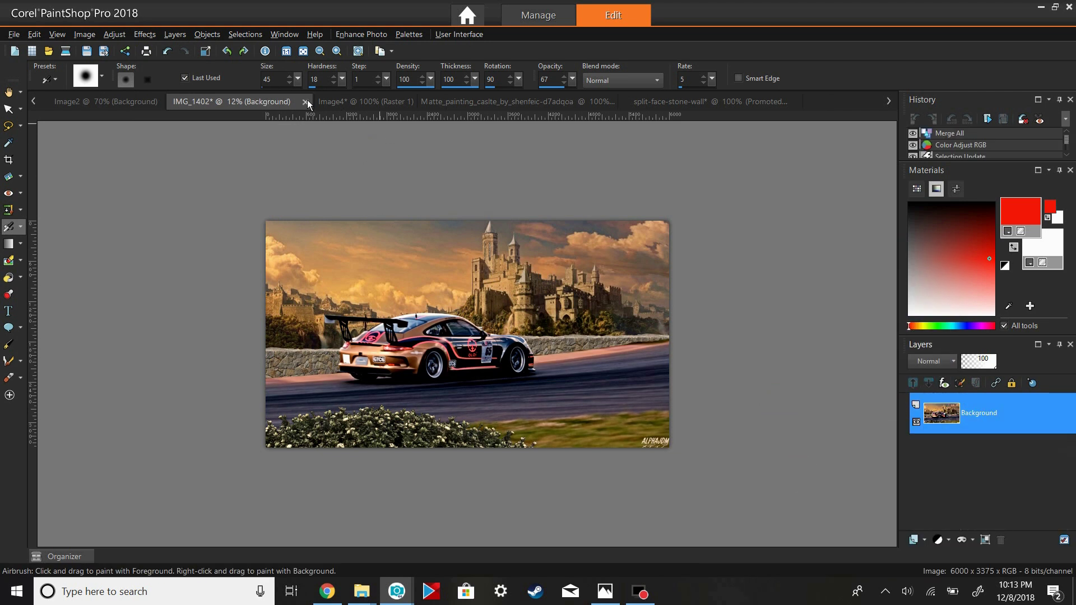
- Apply White Balance, then reset Red/Green/Blue and raise Red to 3
{"action": "left_click", "coordinate": [114, 34]}
{"action": "left_click", "coordinate": [146, 110]}
{"action": "left_click", "coordinate": [792, 339]}
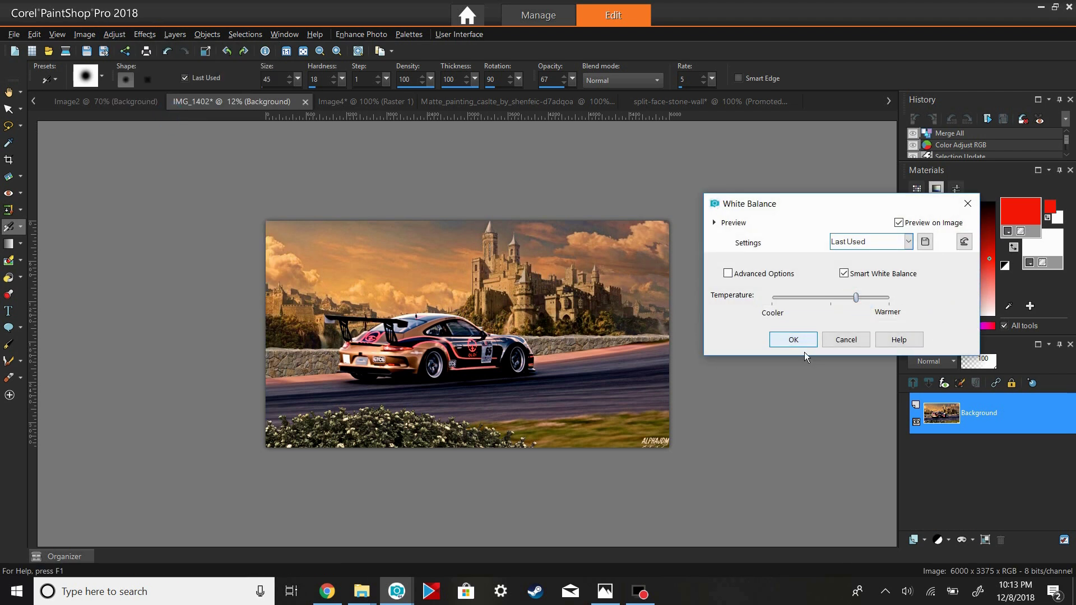
{"action": "left_click", "coordinate": [115, 34]}
{"action": "left_click", "coordinate": [360, 168]}
{"action": "left_click", "coordinate": [940, 289]}
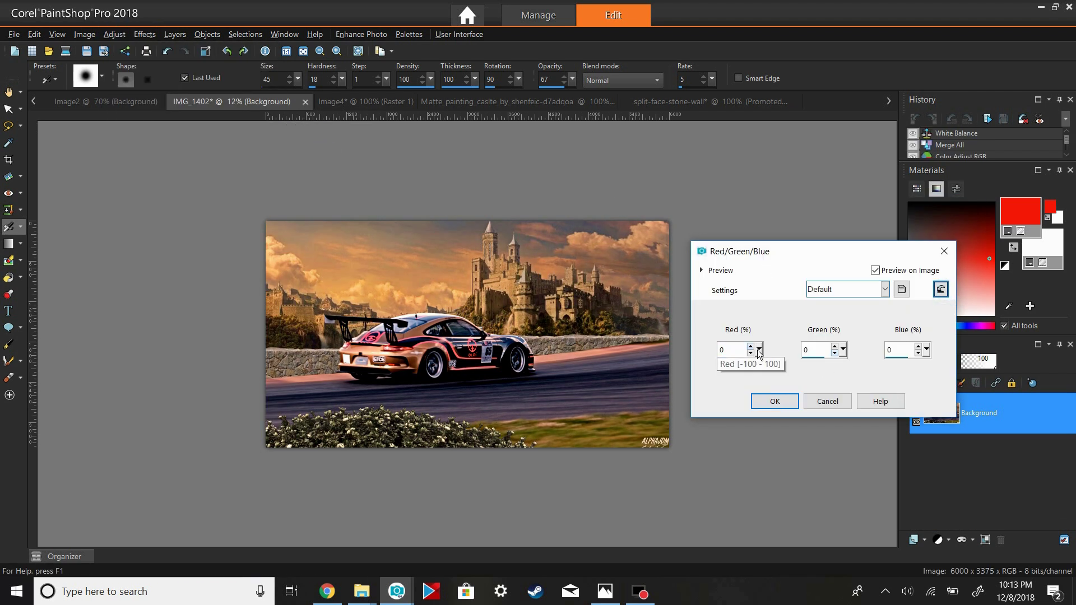
{"action": "left_click_drag", "start_coordinate": [758, 350], "coordinate": [759, 353]}
{"action": "left_click", "coordinate": [794, 403]}
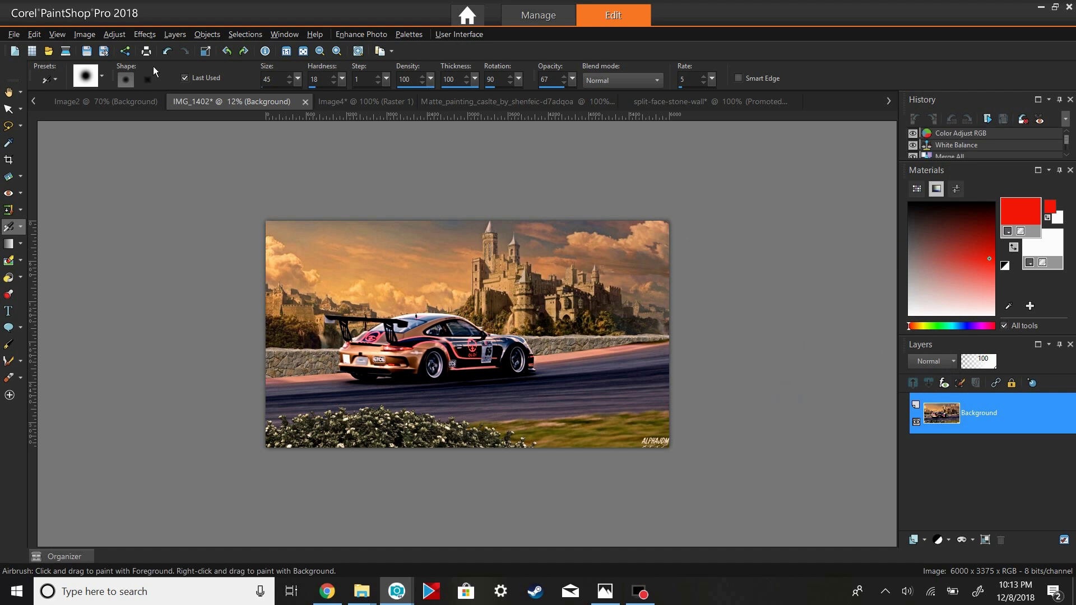
- Apply High Pass Sharpen and Digital Noise Removal to the flattened image
{"action": "left_click", "coordinate": [114, 35]}
{"action": "left_click", "coordinate": [306, 244]}
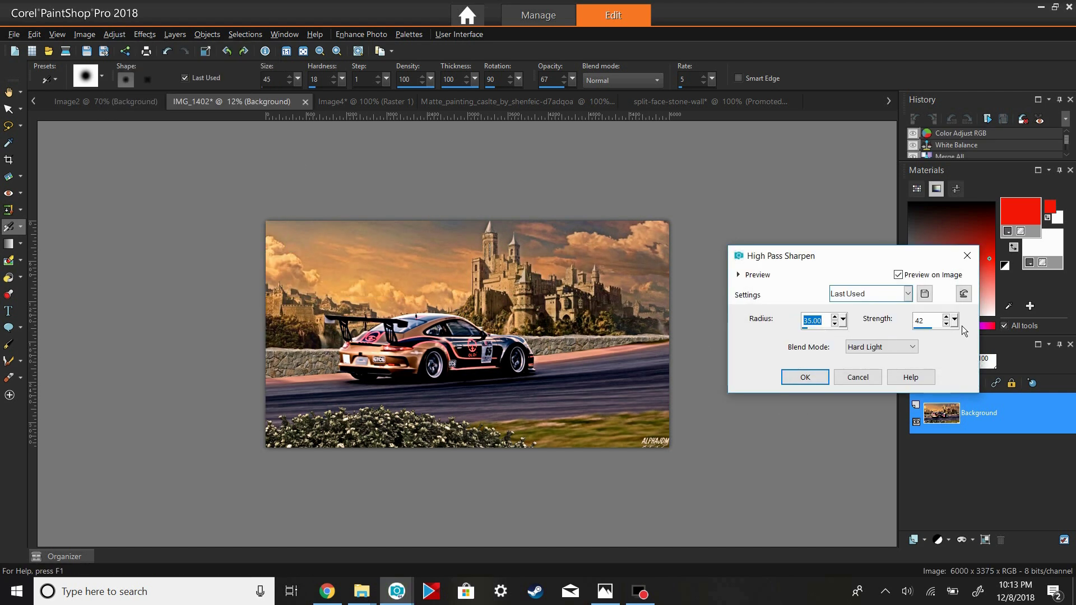
{"action": "scroll", "coordinate": [876, 350], "scroll_direction": "down", "scroll_amount": 1}
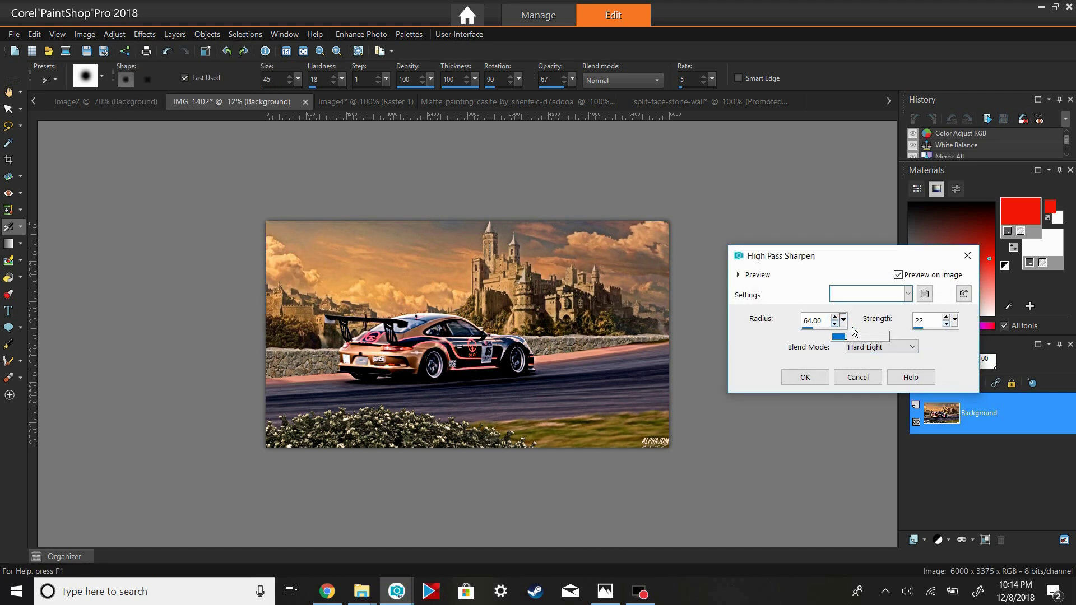
{"action": "scroll", "coordinate": [852, 327], "scroll_direction": "down", "scroll_amount": 1}
{"action": "left_click", "coordinate": [804, 376]}
{"action": "left_click", "coordinate": [114, 34]}
{"action": "left_click", "coordinate": [150, 103]}
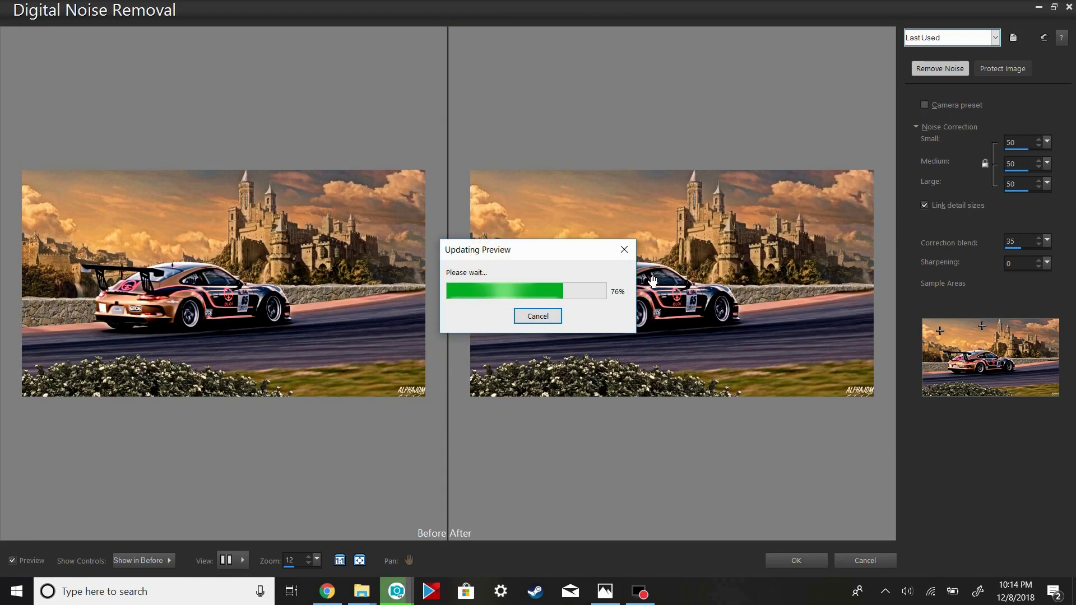
{"action": "left_click", "coordinate": [796, 560]}
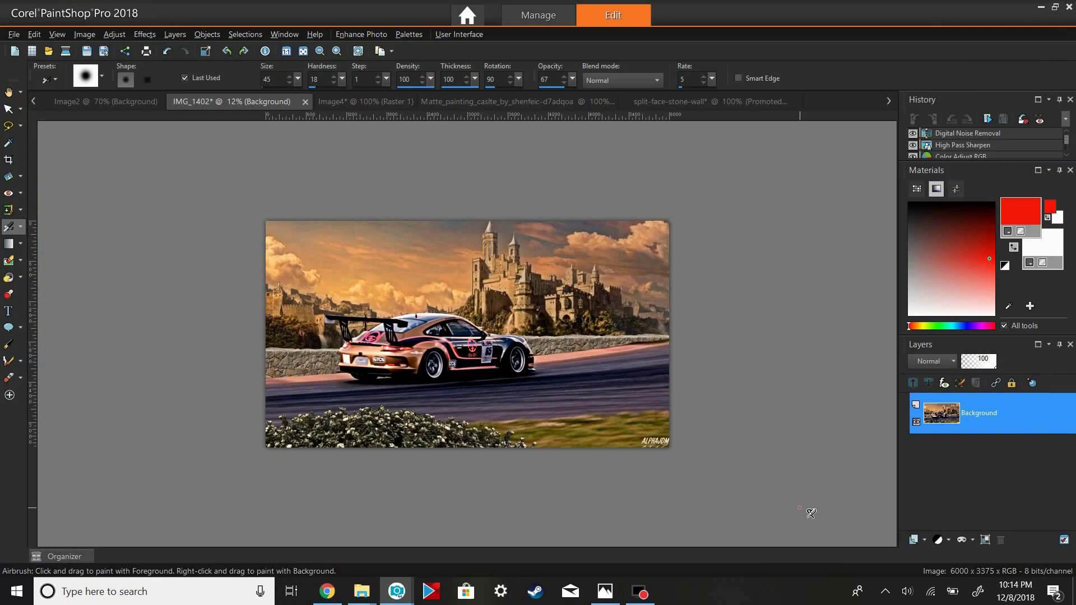
- Darken the image with a Curves adjustment, pulling the curve down from default
{"action": "left_click", "coordinate": [114, 34]}
{"action": "left_click", "coordinate": [359, 201]}
{"action": "left_click", "coordinate": [1055, 268]}
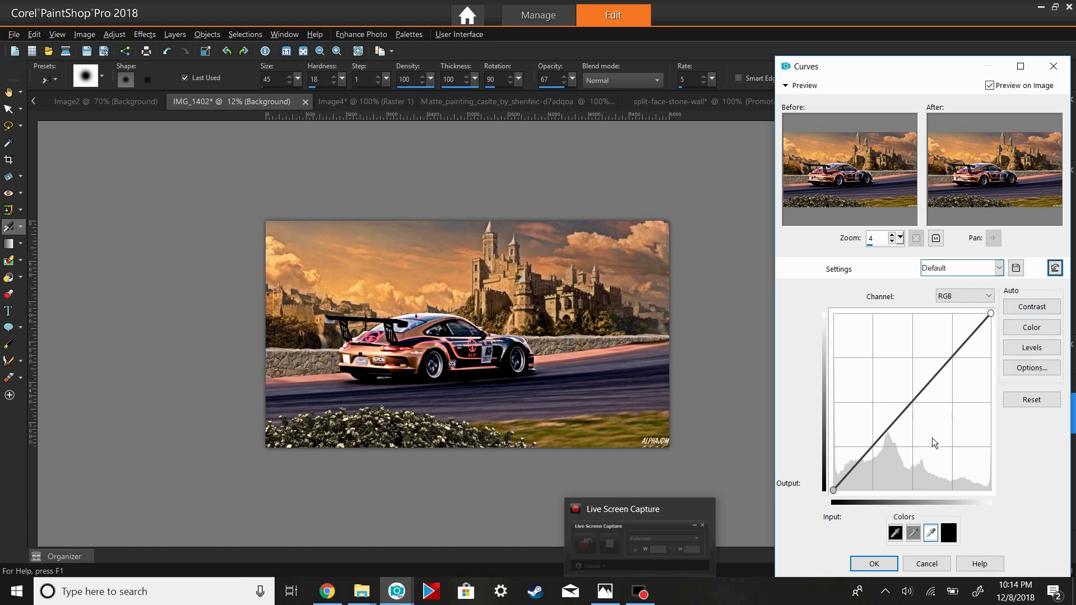
{"action": "left_click_drag", "start_coordinate": [874, 445], "coordinate": [873, 456]}
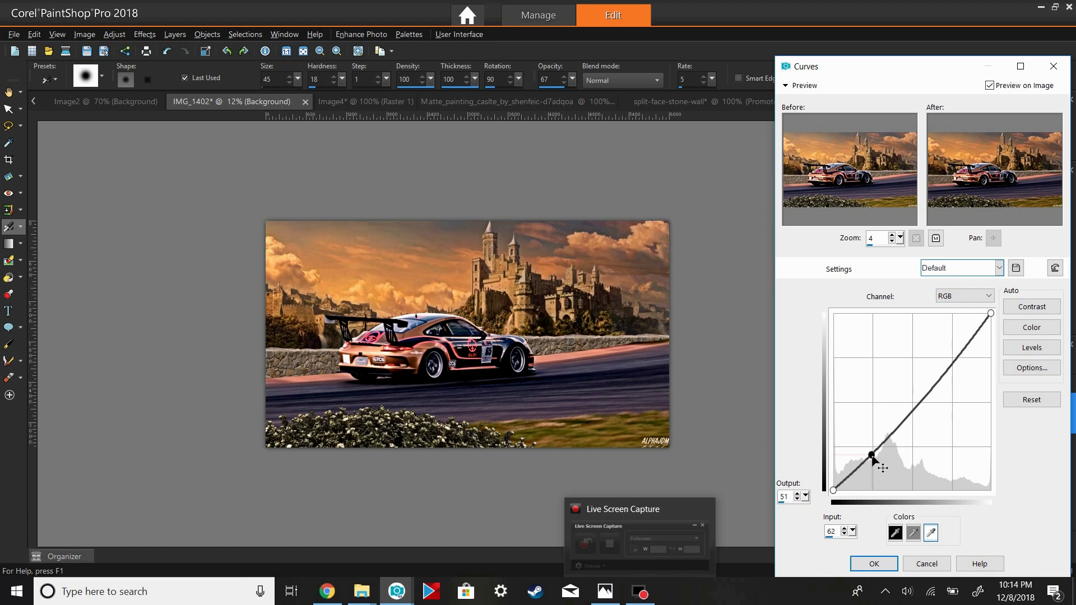
{"action": "left_click", "coordinate": [989, 85]}
{"action": "left_click", "coordinate": [873, 563]}
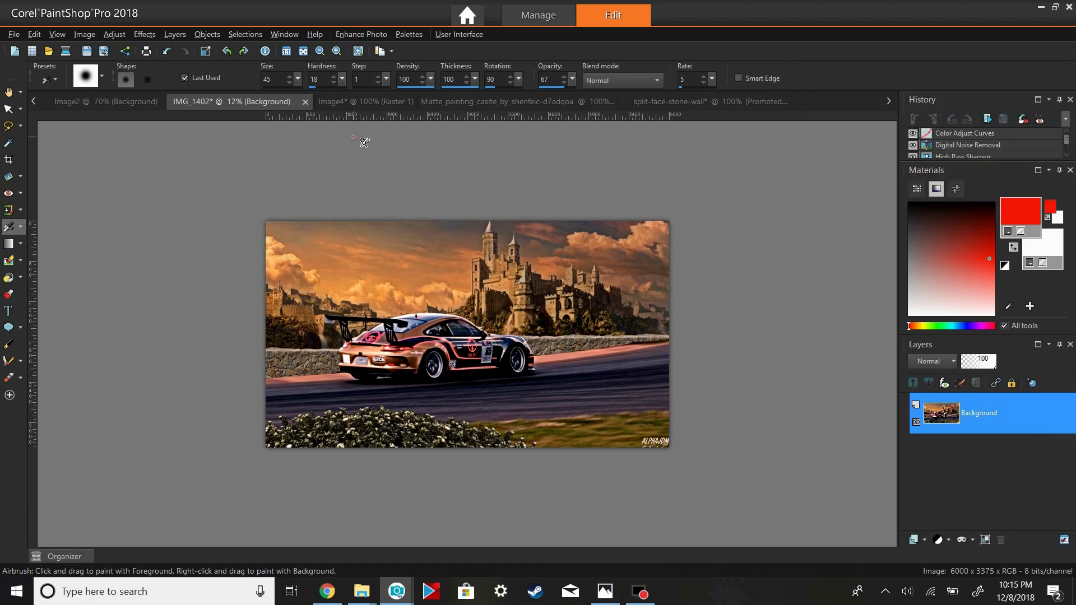